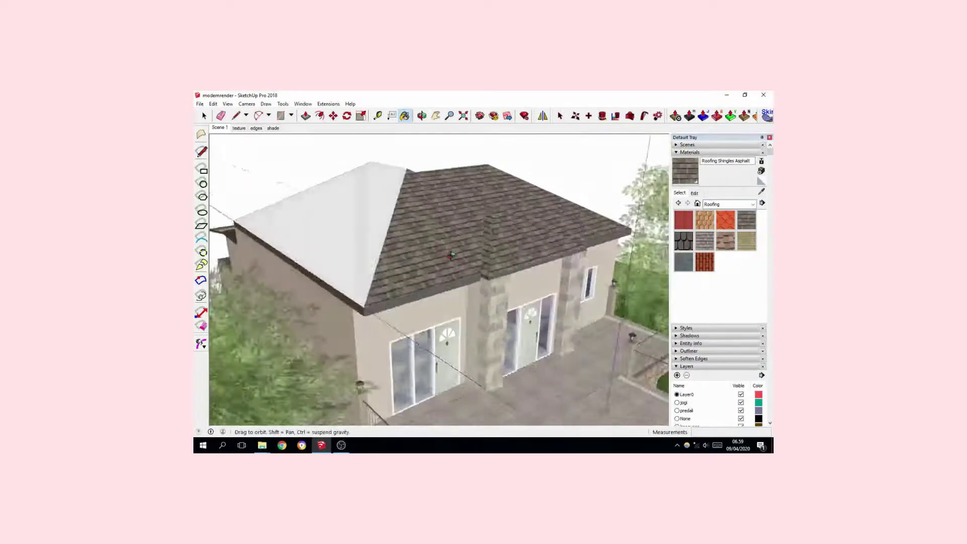
# - Paint the unpainted hip roof faces with the Roofing Shingles Asphalt material
pyautogui.click(461, 264)
pyautogui.click(365, 277)
pyautogui.moveTo(403, 267); pyautogui.dragTo(510, 242, button='middle')
pyautogui.click(468, 249)
pyautogui.click(426, 211)
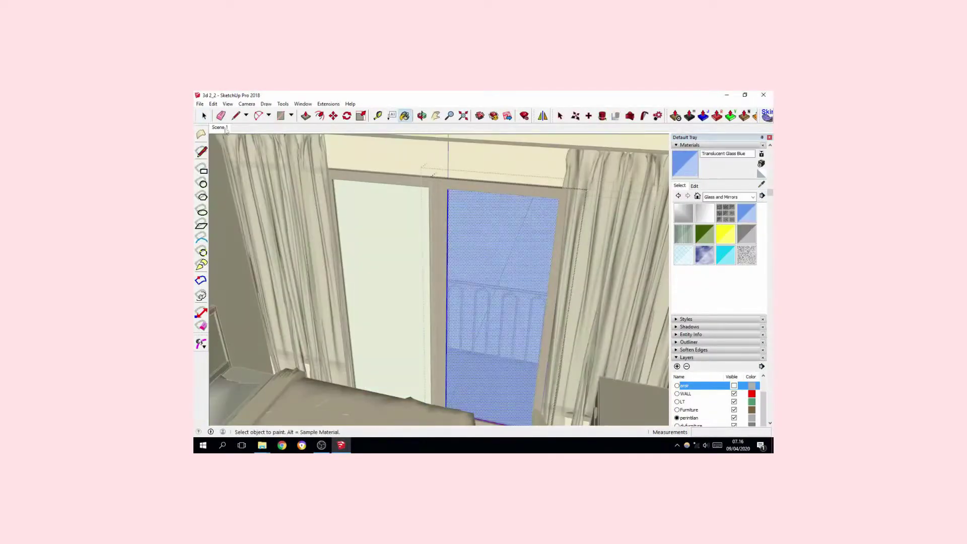
# - Paint the remaining unpainted balcony door pane with Translucent Glass Blue
pyautogui.click(399, 204)
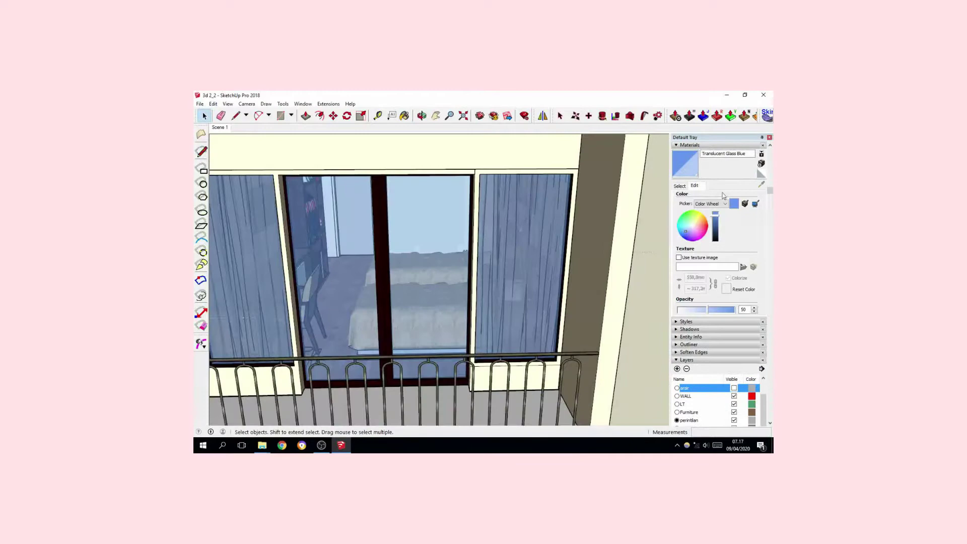
pyautogui.moveTo(627, 282); pyautogui.dragTo(556, 309, button='middle')
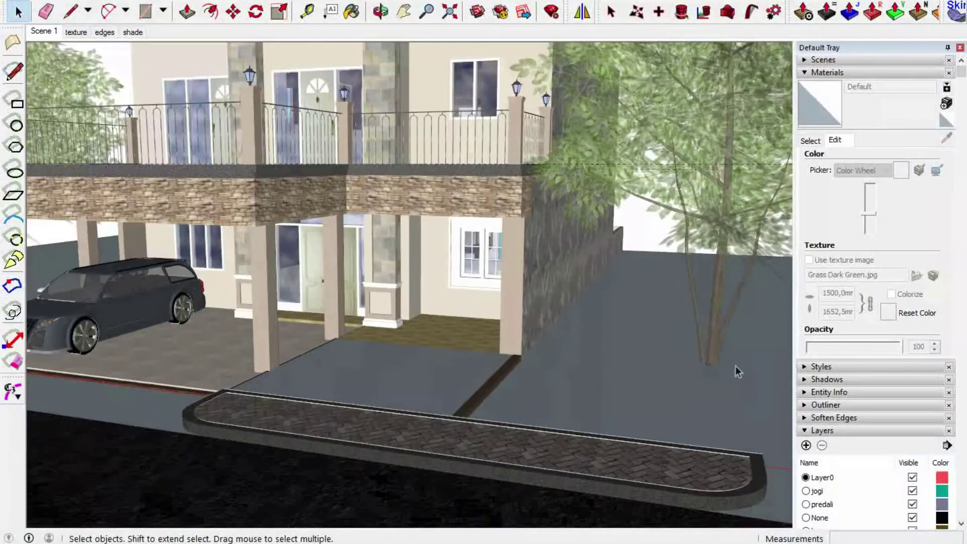
# - Examine the untextured ground areas in front of and beside the house
pyautogui.scroll(3, 700, 323)
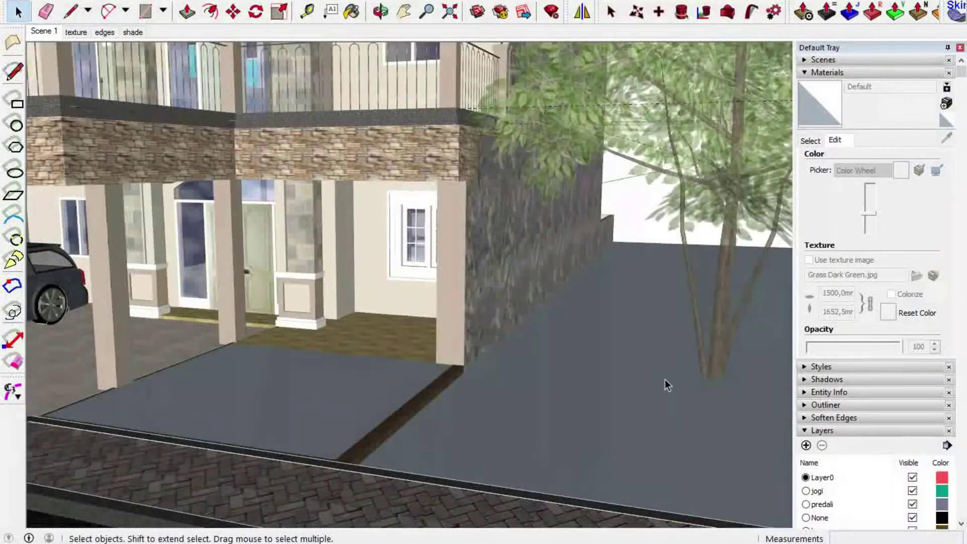
pyautogui.moveTo(648, 382); pyautogui.dragTo(596, 371, button='middle')
pyautogui.scroll(-3, 760, 365)
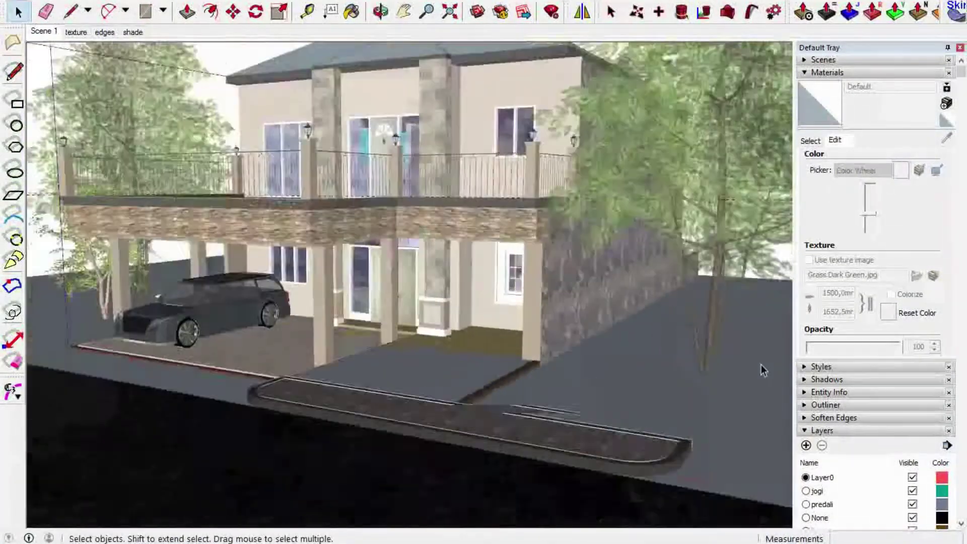
pyautogui.scroll(-2, 760, 364)
pyautogui.moveTo(682, 388); pyautogui.dragTo(737, 385, button='middle')
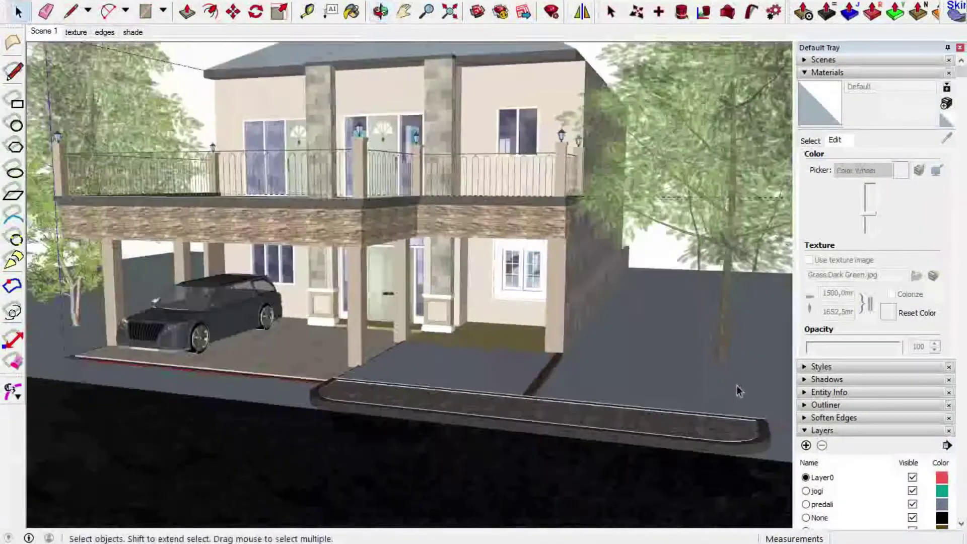
pyautogui.scroll(3, 736, 385)
pyautogui.moveTo(658, 354); pyautogui.dragTo(668, 384, button='middle')
pyautogui.scroll(2, 667, 384)
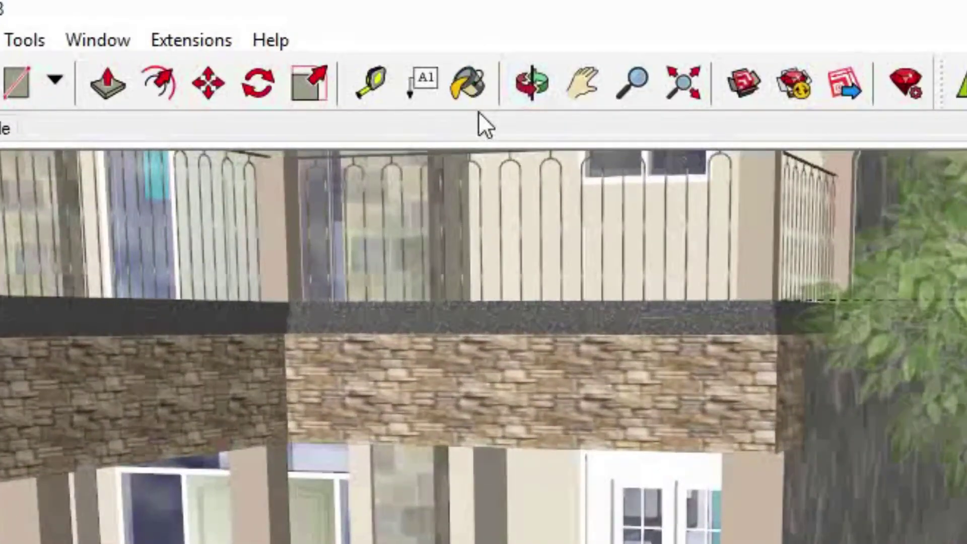
# - Start the Paint Bucket and browse the Asphalt and Concrete and the Brick, Cladding and Siding material collections
pyautogui.click(468, 82)
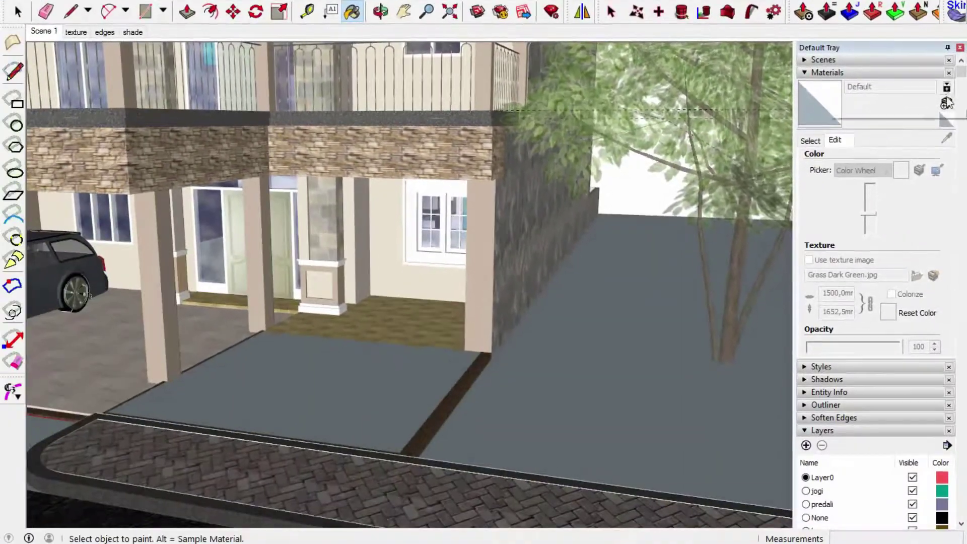
pyautogui.click(816, 142)
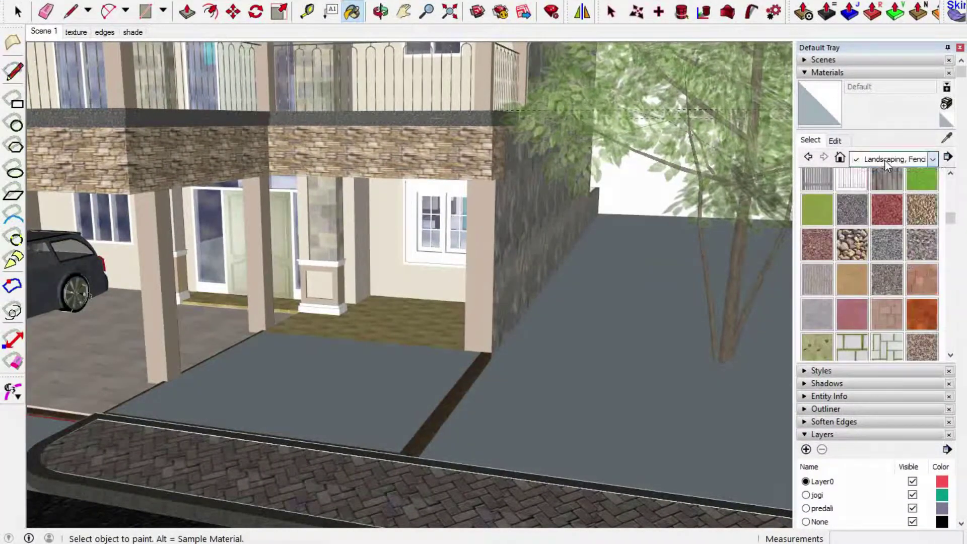
pyautogui.click(886, 160)
pyautogui.click(900, 160)
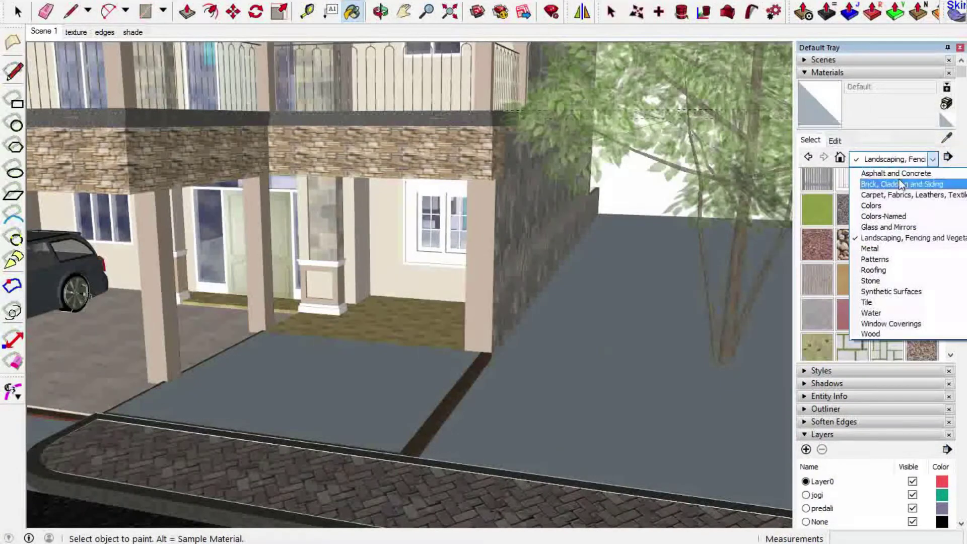
pyautogui.click(889, 173)
pyautogui.click(890, 162)
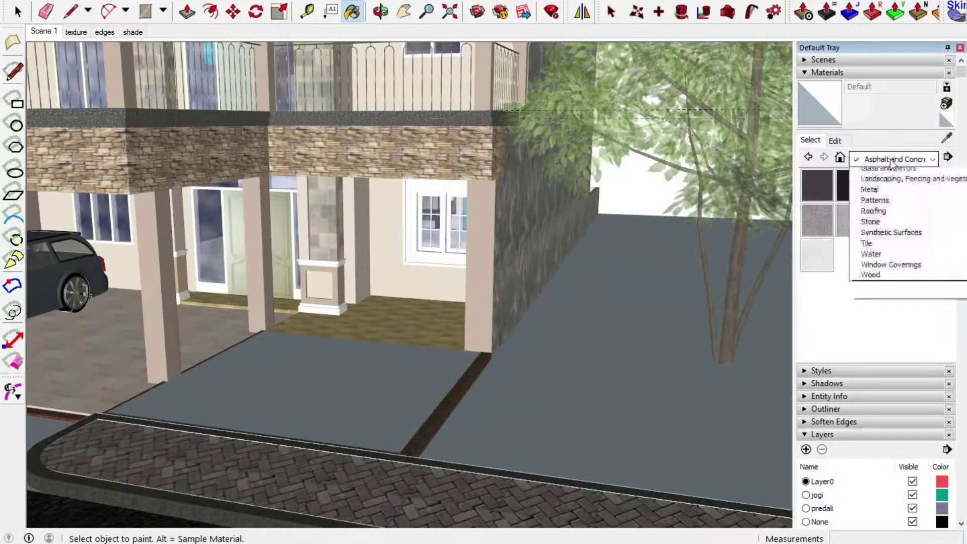
pyautogui.click(891, 184)
pyautogui.click(893, 186)
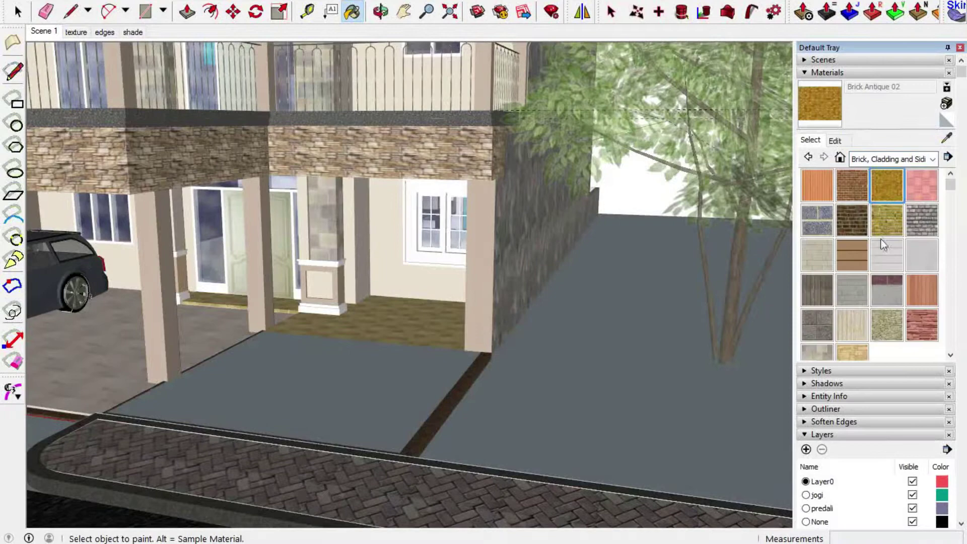
# - Paint the small garden bed beside the carport with Vegetation Blur 03 from the Landscaping, Fencing and Vegetation collection
pyautogui.click(896, 161)
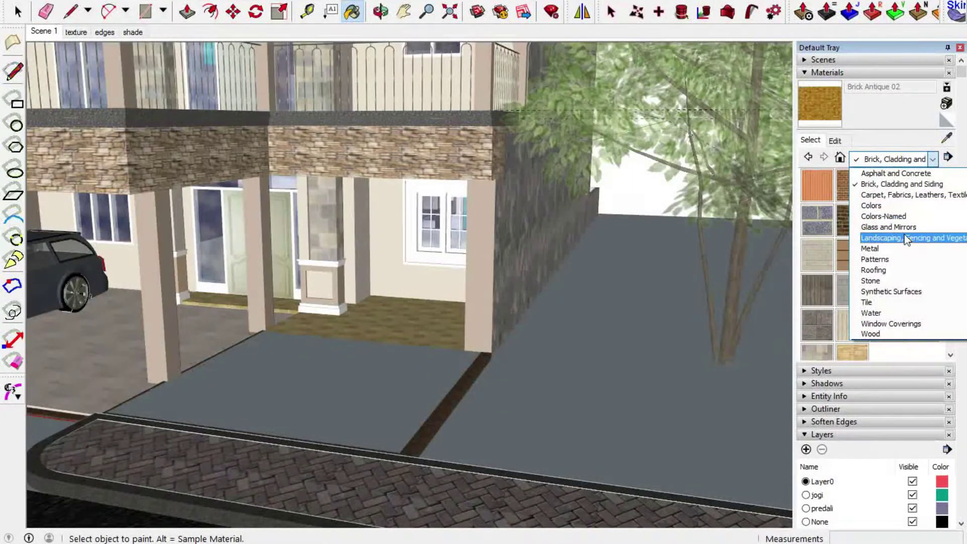
pyautogui.click(920, 239)
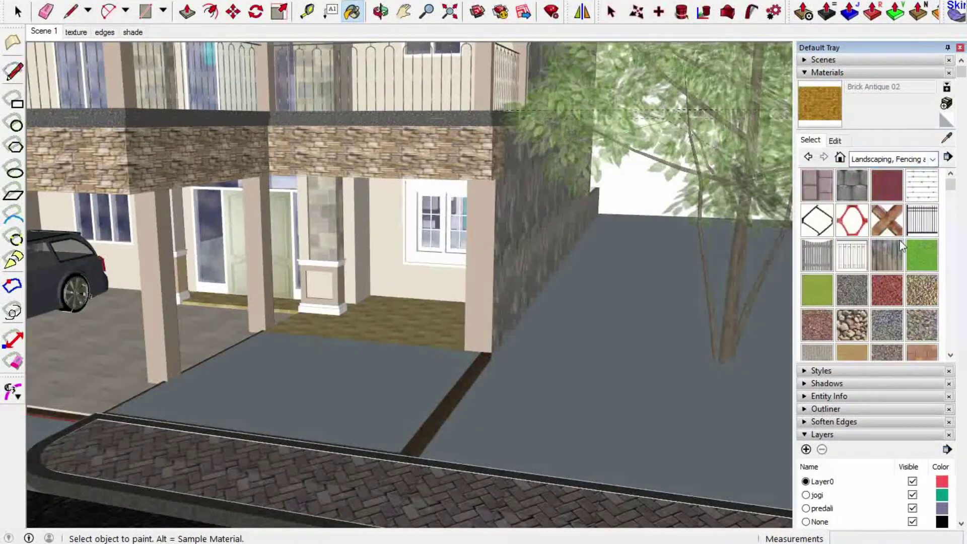
pyautogui.scroll(-5, 911, 267)
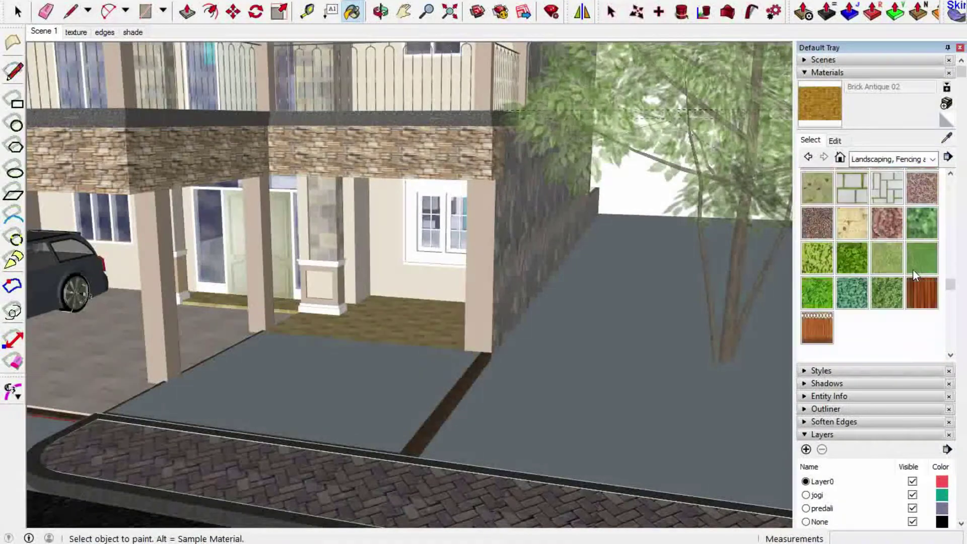
pyautogui.click(851, 257)
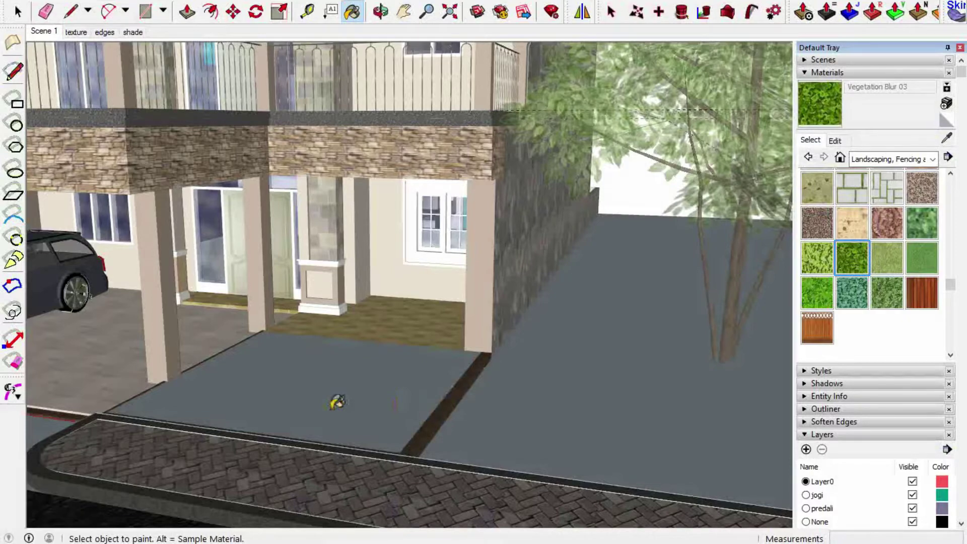
pyautogui.click(333, 406)
# - Set the Vegetation Blur 03 texture size to 500 mm and slightly adjust its color brightness
pyautogui.scroll(3, 337, 402)
pyautogui.scroll(2, 877, 283)
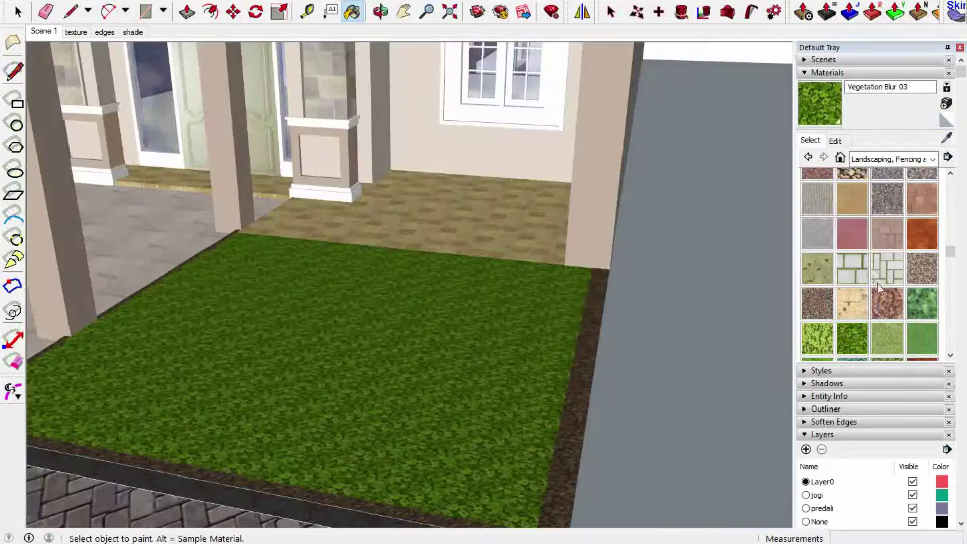
pyautogui.click(833, 140)
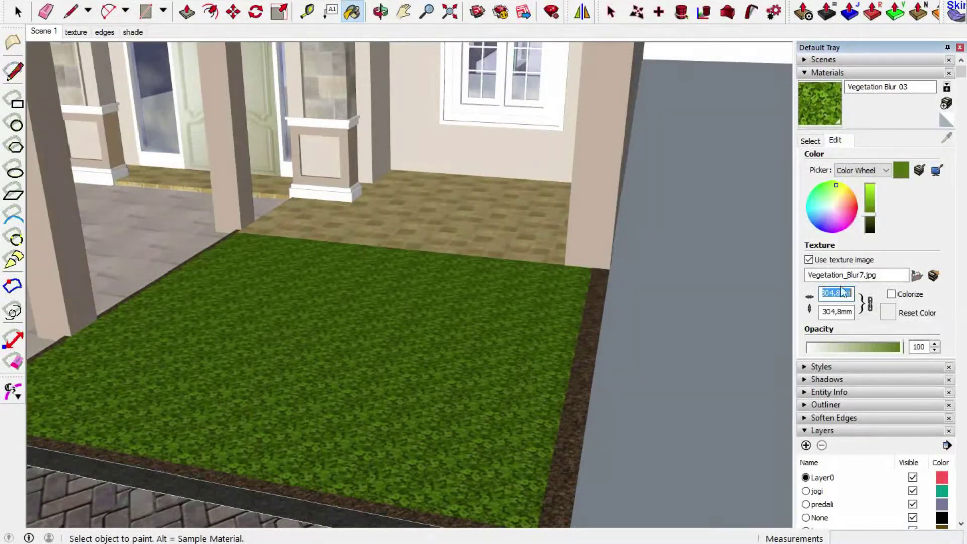
pyautogui.write('500')
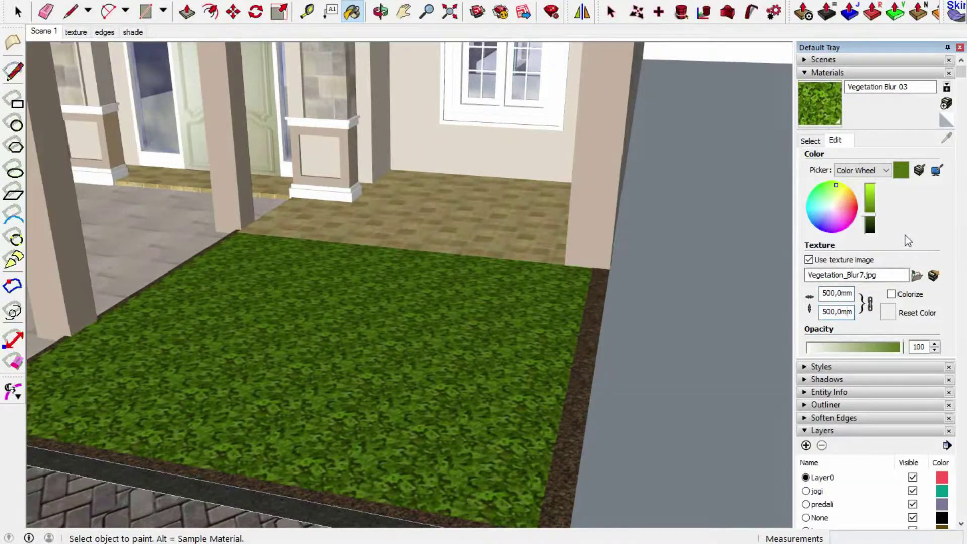
pyautogui.moveTo(870, 216); pyautogui.dragTo(876, 212)
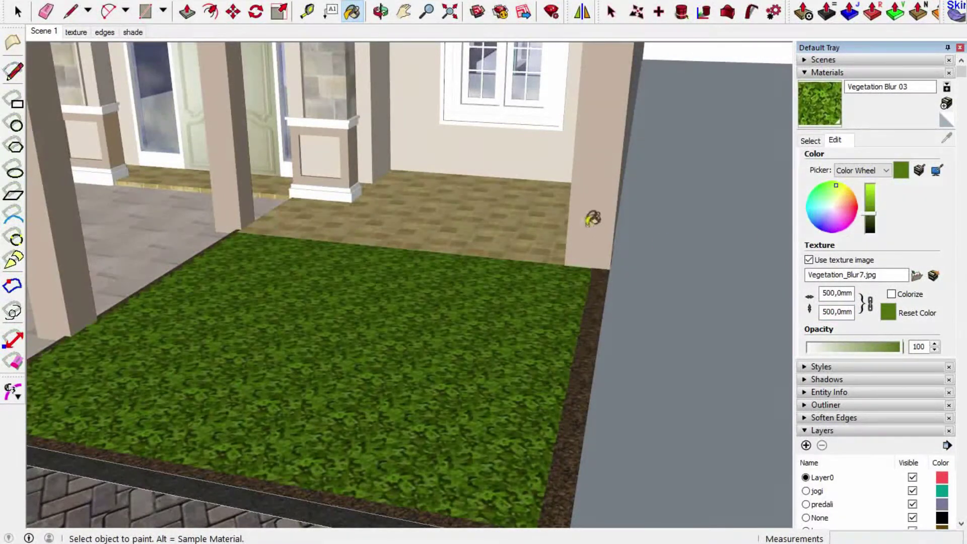
# - Paint the large ground surface around the house with the Grass Dark Green material
pyautogui.scroll(-2, 593, 218)
pyautogui.scroll(1, 152, 251)
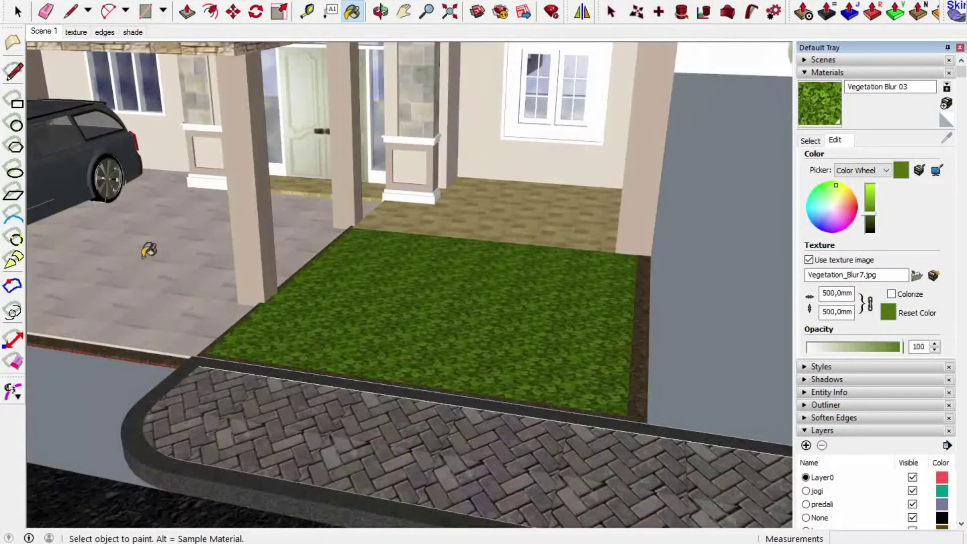
pyautogui.scroll(-2, 81, 246)
pyautogui.scroll(2, 720, 276)
pyautogui.scroll(-1, 640, 277)
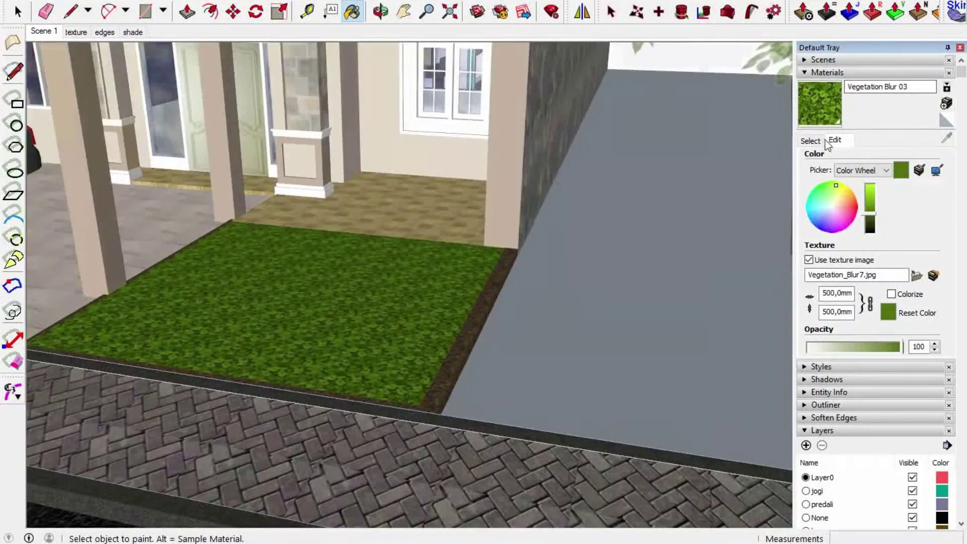
pyautogui.click(812, 140)
pyautogui.scroll(3, 913, 267)
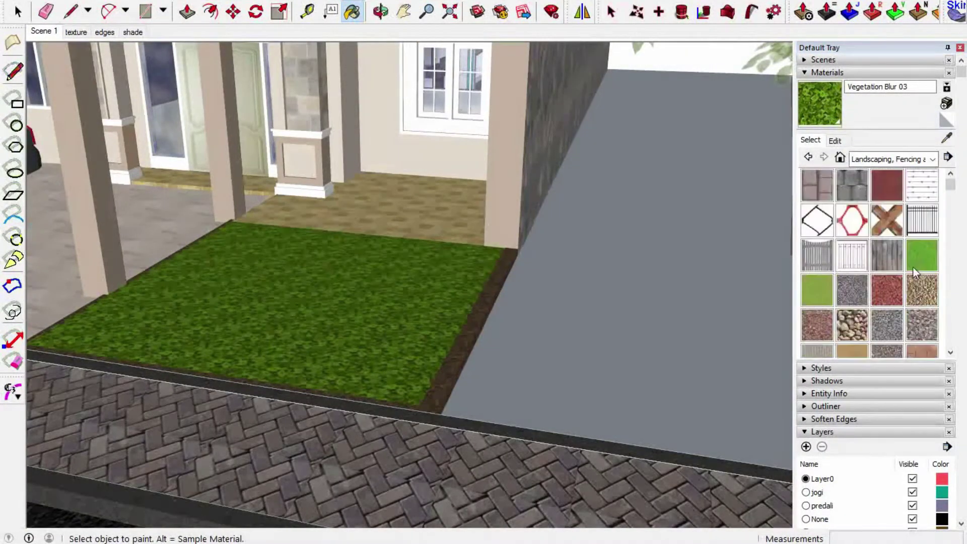
pyautogui.click(908, 258)
pyautogui.click(704, 275)
pyautogui.scroll(-3, 335, 209)
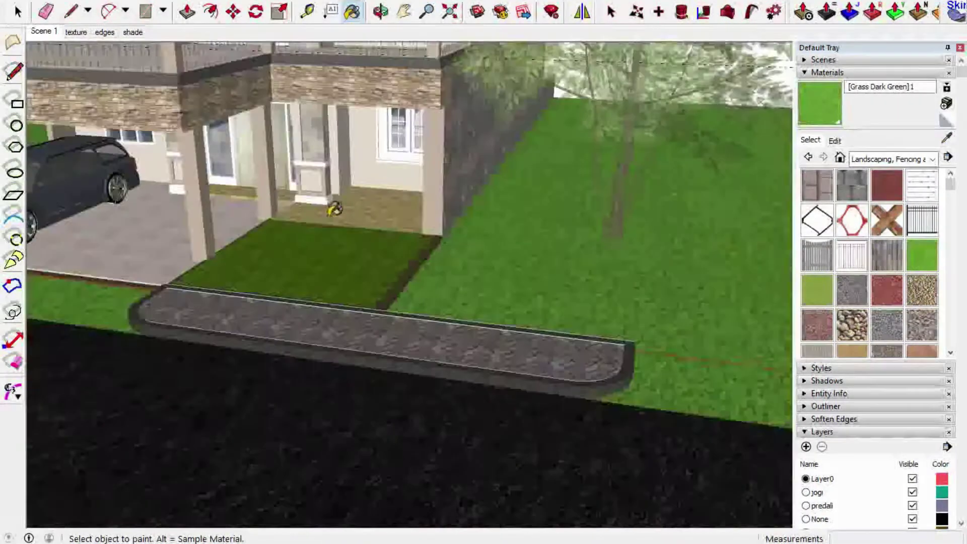
# - Set the Grass Dark Green texture width to 1000 mm and darken its color
pyautogui.scroll(3, 749, 199)
pyautogui.scroll(-2, 772, 198)
pyautogui.click(836, 141)
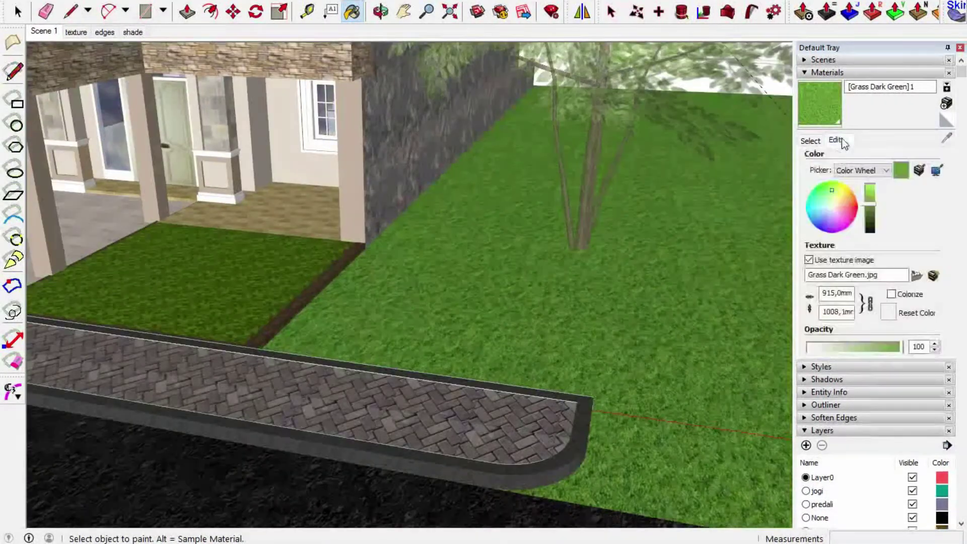
pyautogui.click(841, 294)
pyautogui.write('1000')
pyautogui.press('Return')
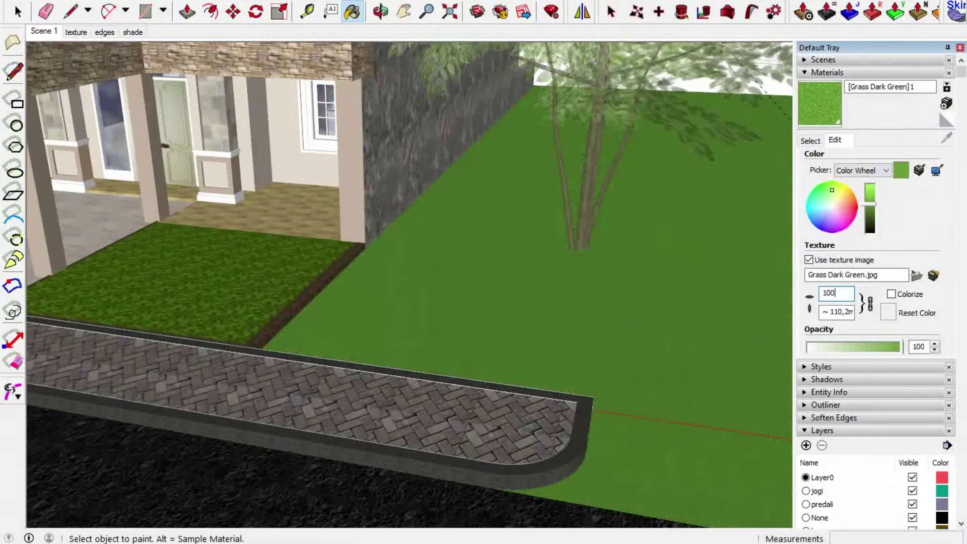
pyautogui.moveTo(876, 208); pyautogui.dragTo(876, 213)
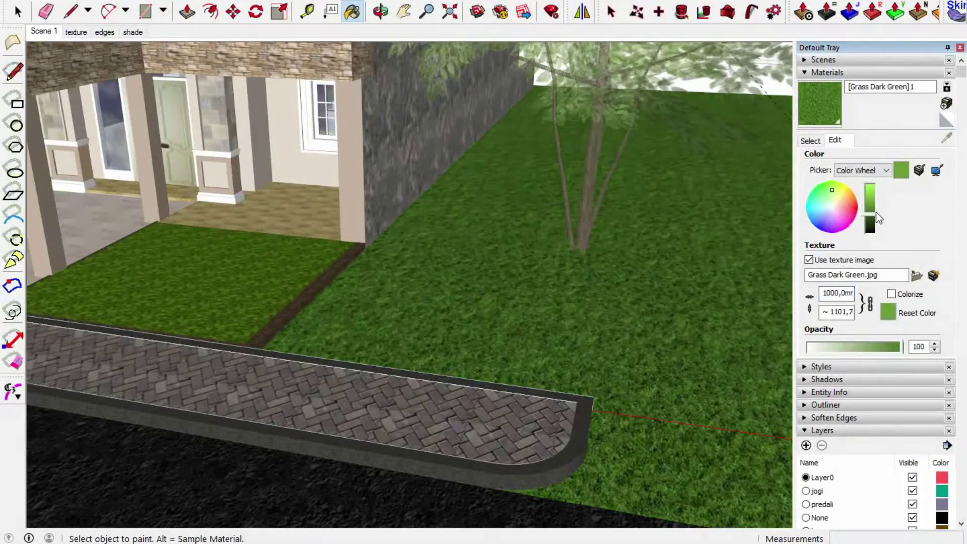
# - Examine the textured lawn and garden bed around the front of the house from several angles
pyautogui.scroll(-3, 713, 252)
pyautogui.moveTo(441, 198); pyautogui.dragTo(413, 204, button='middle')
pyautogui.scroll(3, 283, 177)
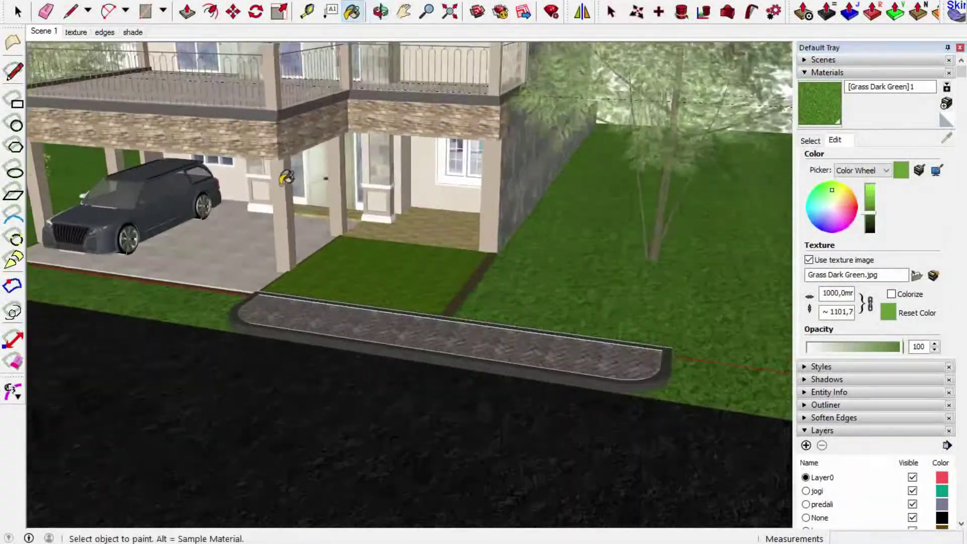
pyautogui.scroll(-3, 658, 259)
pyautogui.moveTo(655, 260)
pyautogui.mouseDown(button='middle')
pyautogui.moveTo(623, 272)
pyautogui.moveTo(663, 277)
pyautogui.moveTo(720, 239)
pyautogui.mouseUp(button='middle')
pyautogui.scroll(3, 713, 245)
pyautogui.moveTo(670, 306); pyautogui.dragTo(696, 346, button='middle')
pyautogui.scroll(-4, 696, 345)
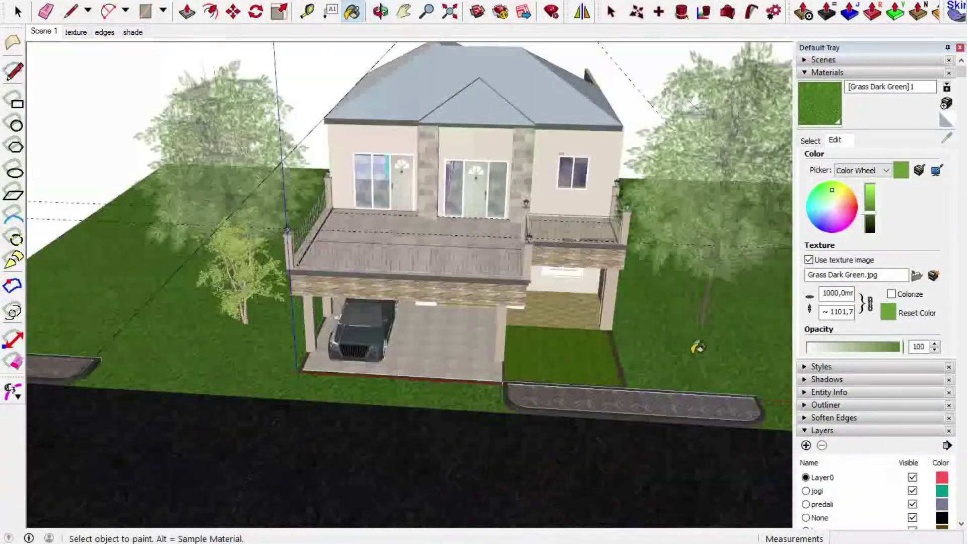
# - Paint the main front slope of the upper roof with Roofing Shingles Asphalt from the Roofing collection
pyautogui.scroll(4, 539, 49)
pyautogui.moveTo(502, 255); pyautogui.dragTo(653, 240, button='middle')
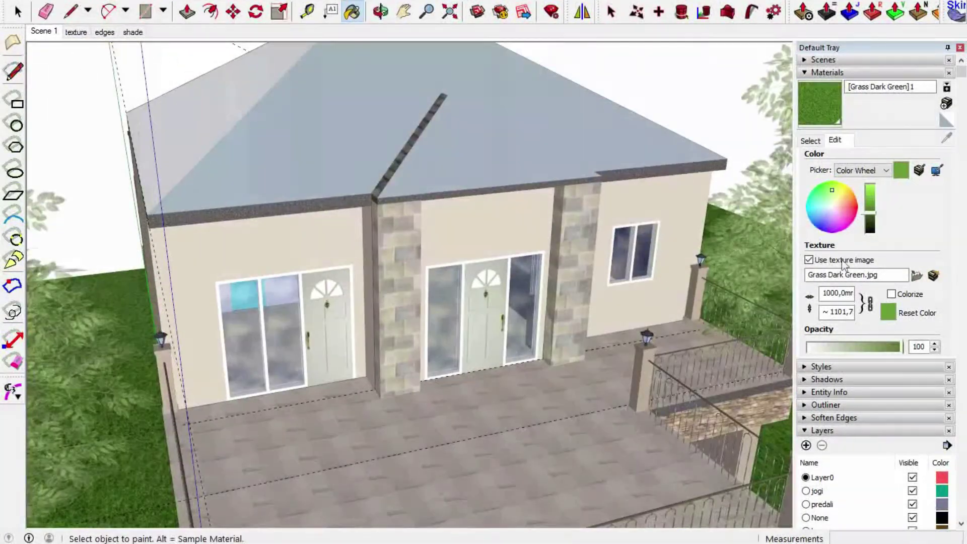
pyautogui.scroll(-3, 588, 329)
pyautogui.scroll(4, 492, 121)
pyautogui.click(814, 141)
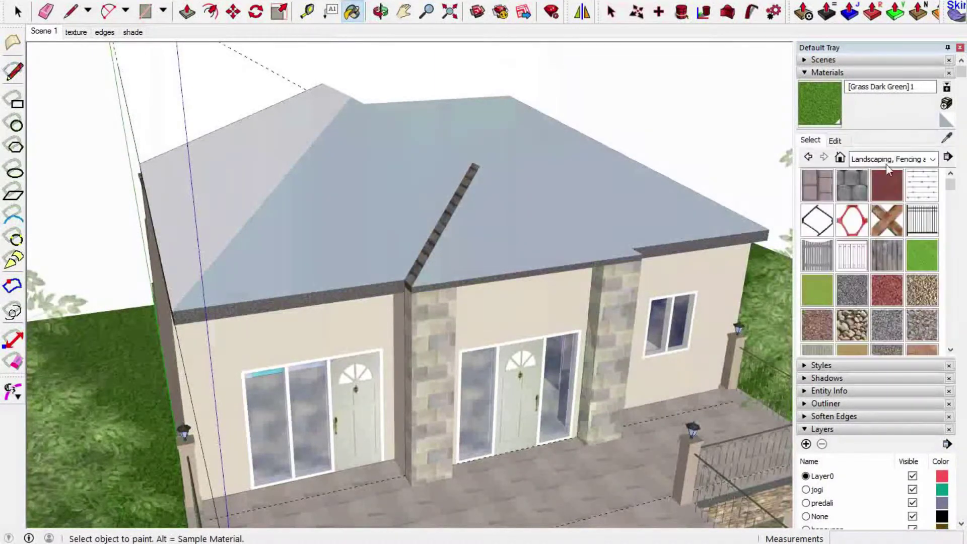
pyautogui.click(889, 159)
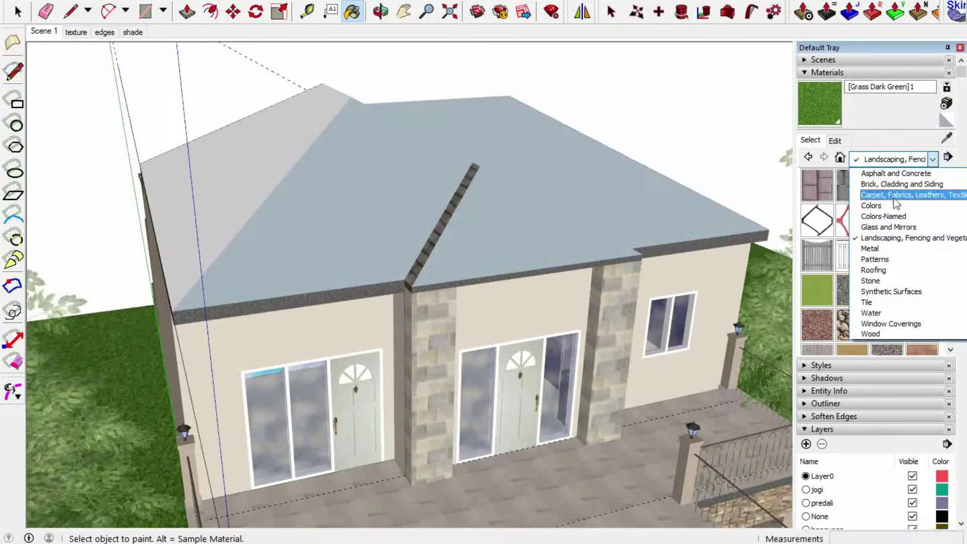
pyautogui.click(874, 270)
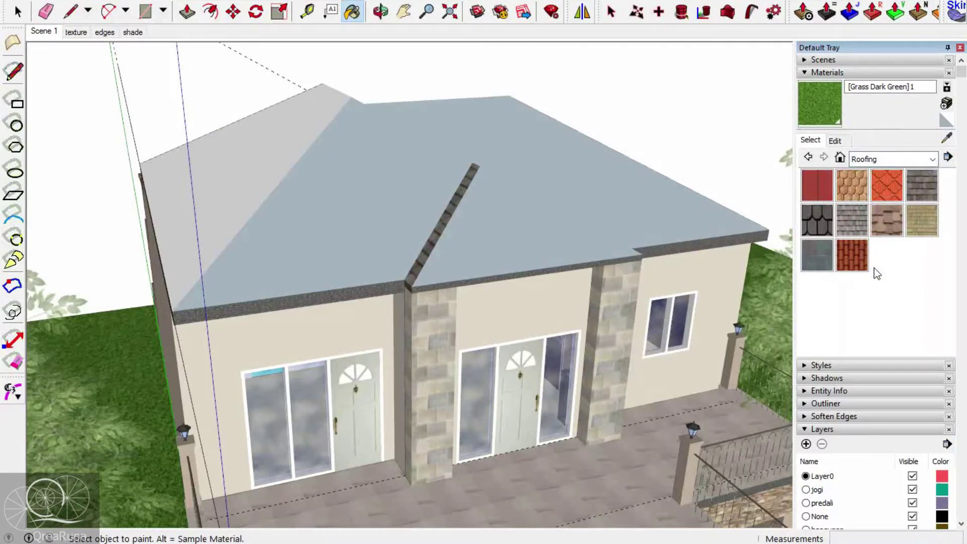
pyautogui.click(912, 188)
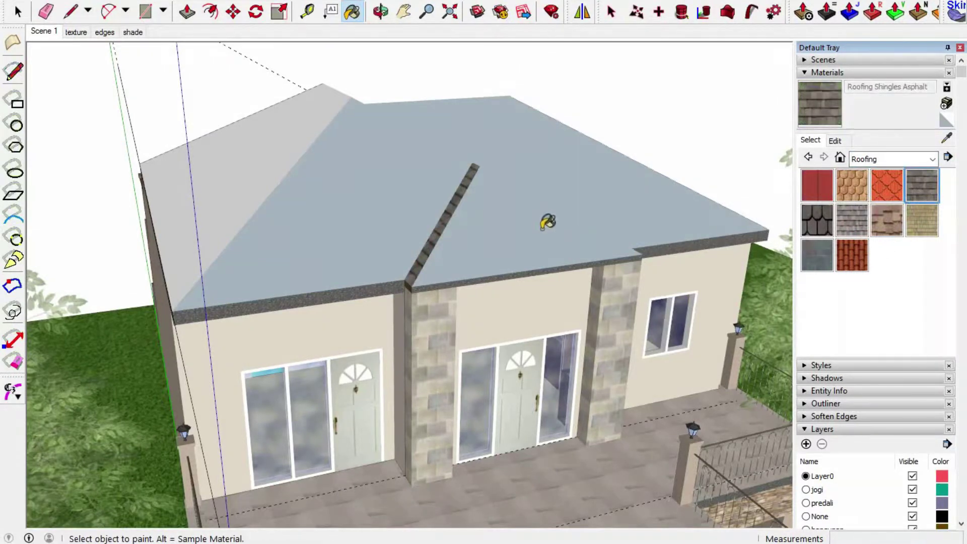
pyautogui.click(373, 205)
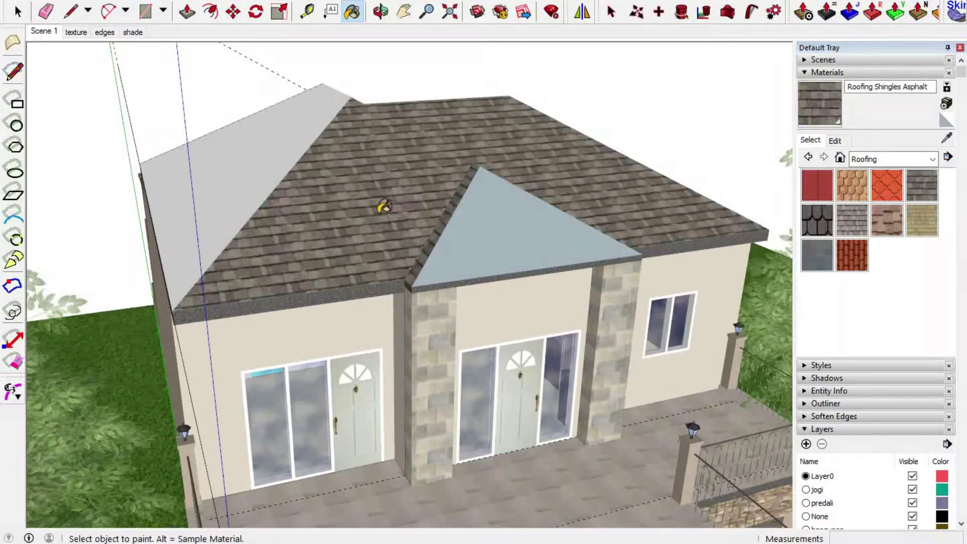
# - Paint the front gable, the side slope and the adjoining hip faces of the upper roof with Roofing Shingles Asphalt
pyautogui.click(527, 227)
pyautogui.moveTo(351, 242)
pyautogui.mouseDown(button='middle')
pyautogui.moveTo(453, 253)
pyautogui.moveTo(339, 186)
pyautogui.mouseUp(button='middle')
pyautogui.click(250, 199)
pyautogui.moveTo(249, 199)
pyautogui.mouseDown(button='middle')
pyautogui.moveTo(443, 234)
pyautogui.moveTo(589, 242)
pyautogui.mouseUp(button='middle')
pyautogui.click(468, 231)
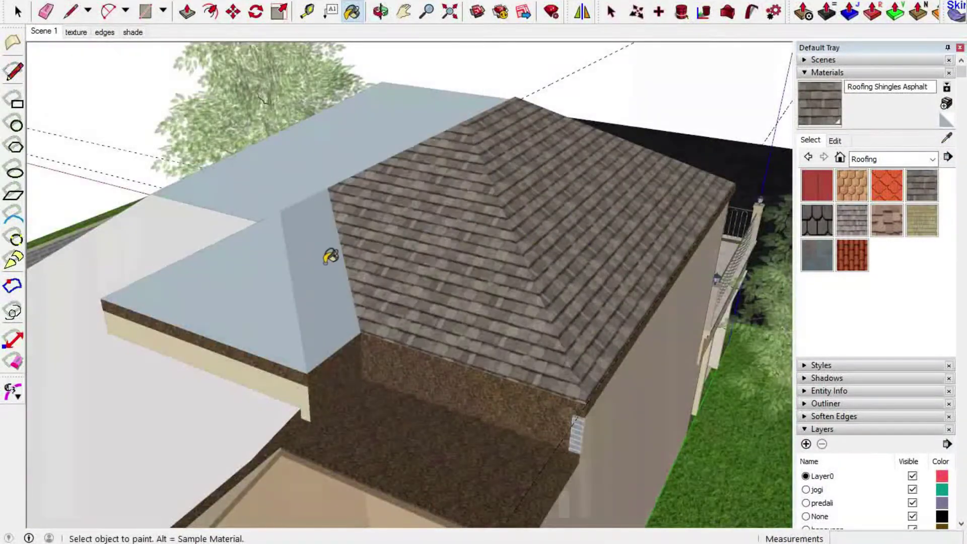
pyautogui.click(330, 257)
pyautogui.click(282, 252)
# - Paint the large lower roof surface and the remaining unpainted slopes of the upper roof with Roofing Shingles Asphalt
pyautogui.moveTo(283, 252); pyautogui.dragTo(385, 300, button='middle')
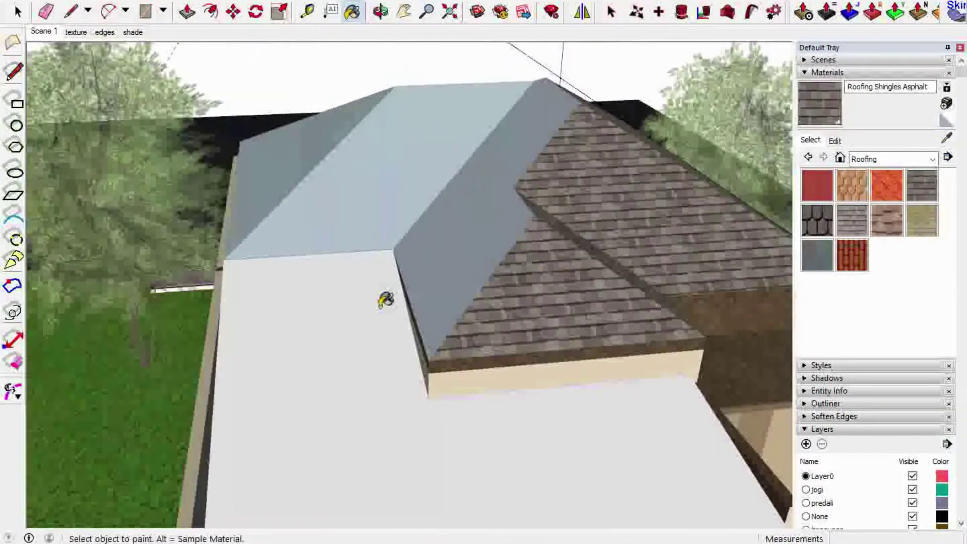
pyautogui.click(386, 301)
pyautogui.click(443, 242)
pyautogui.click(395, 160)
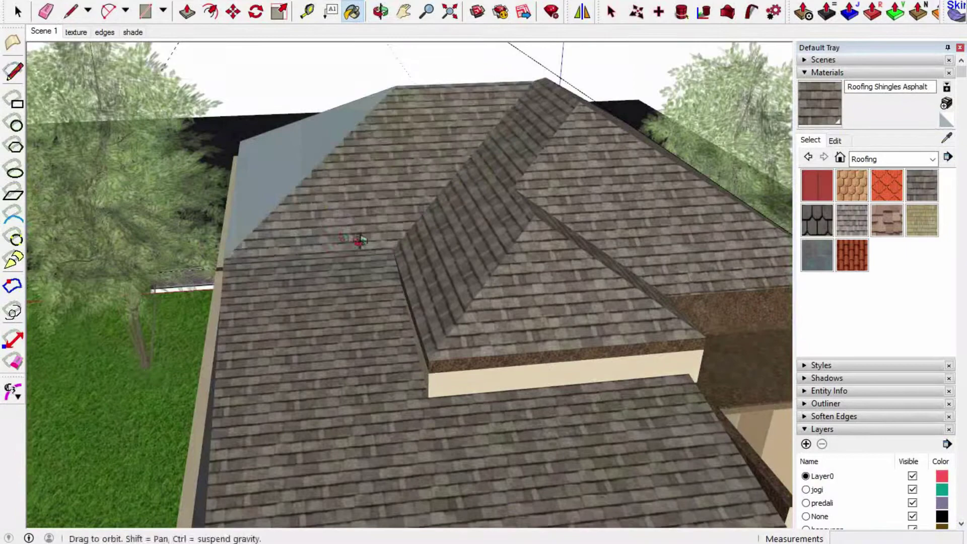
pyautogui.moveTo(340, 210); pyautogui.dragTo(484, 198, button='middle')
pyautogui.click(483, 199)
pyautogui.moveTo(583, 87)
pyautogui.mouseDown(button='middle')
pyautogui.moveTo(566, 339)
pyautogui.moveTo(431, 129)
pyautogui.moveTo(695, 288)
pyautogui.moveTo(565, 383)
pyautogui.moveTo(583, 179)
pyautogui.moveTo(588, 224)
pyautogui.moveTo(708, 231)
pyautogui.mouseUp(button='middle')
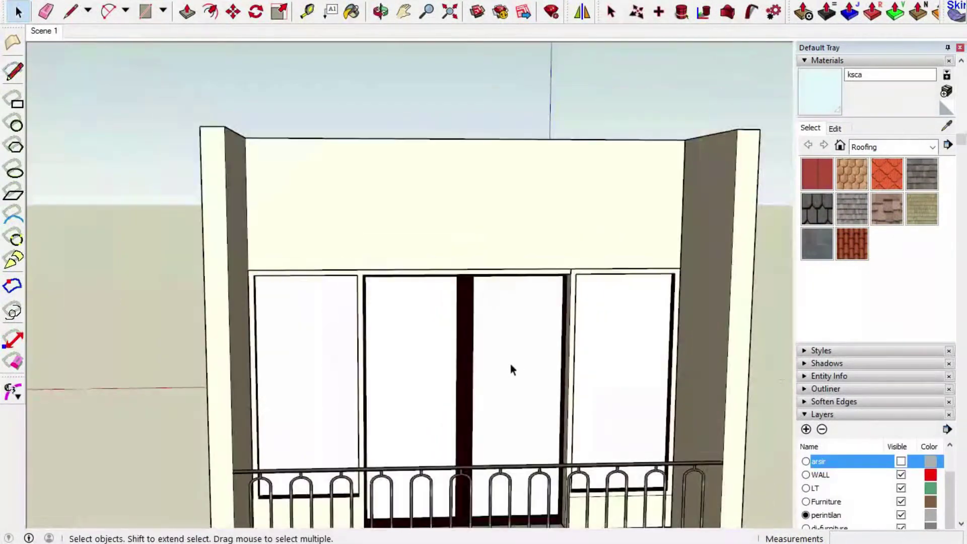
# - Examine the twin bedroom model, its furniture, curtains and glazed balcony door from several angles
pyautogui.scroll(-2, 504, 364)
pyautogui.moveTo(494, 365); pyautogui.dragTo(648, 475, button='middle')
pyautogui.moveTo(612, 322); pyautogui.dragTo(703, 368, button='middle')
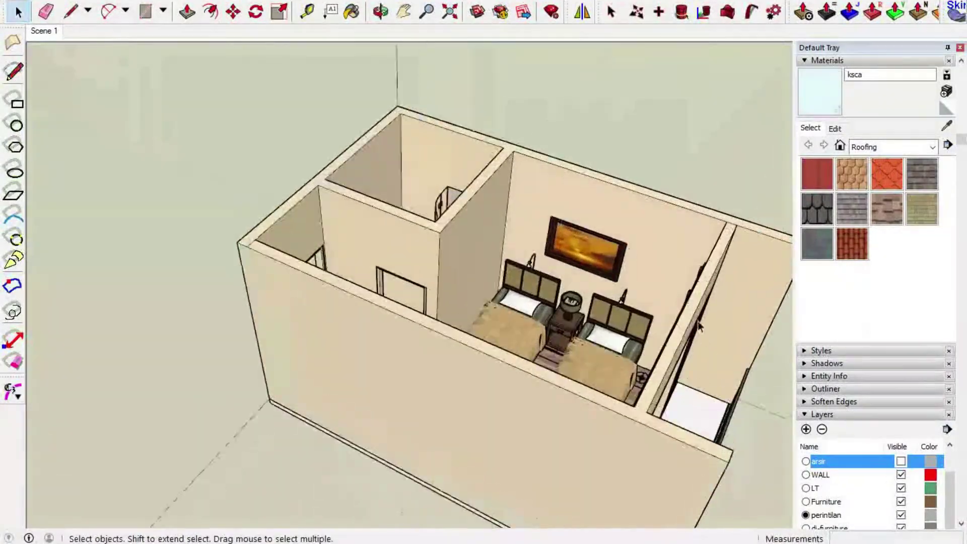
pyautogui.scroll(4, 647, 260)
pyautogui.scroll(1, 564, 337)
pyautogui.moveTo(560, 345); pyautogui.dragTo(680, 398, button='middle')
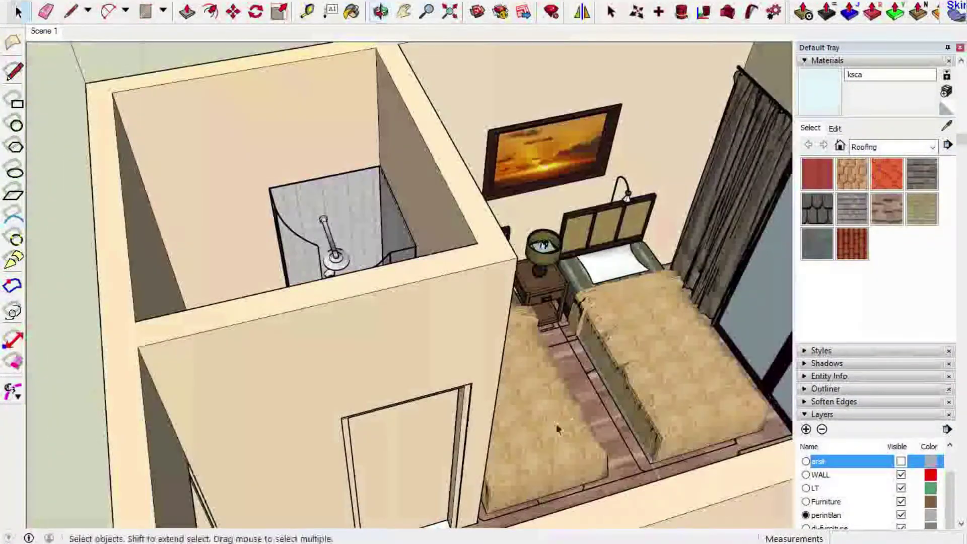
pyautogui.scroll(-3, 559, 428)
pyautogui.moveTo(558, 428); pyautogui.dragTo(821, 395, button='middle')
pyautogui.scroll(5, 728, 214)
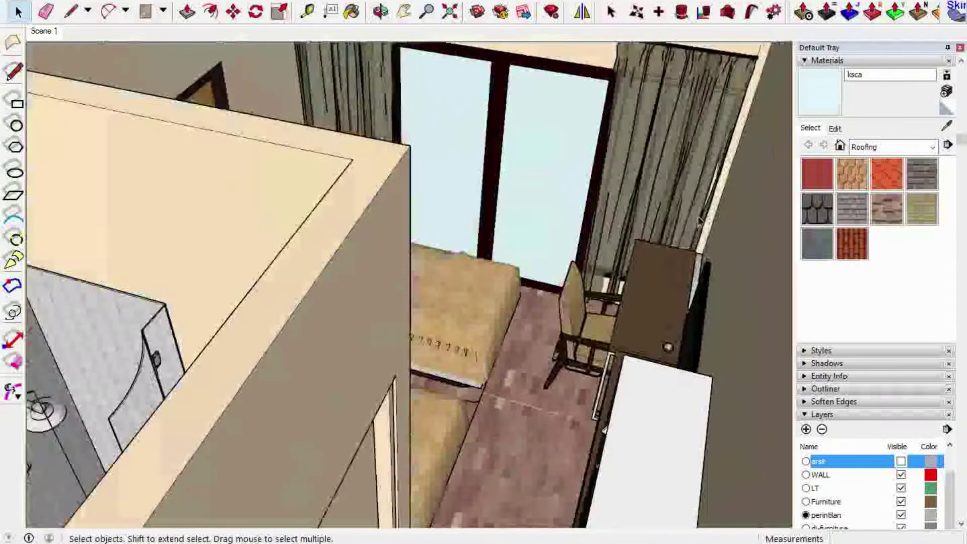
pyautogui.moveTo(678, 264); pyautogui.dragTo(579, 447, button='middle')
pyautogui.scroll(-5, 579, 447)
pyautogui.scroll(2, 607, 201)
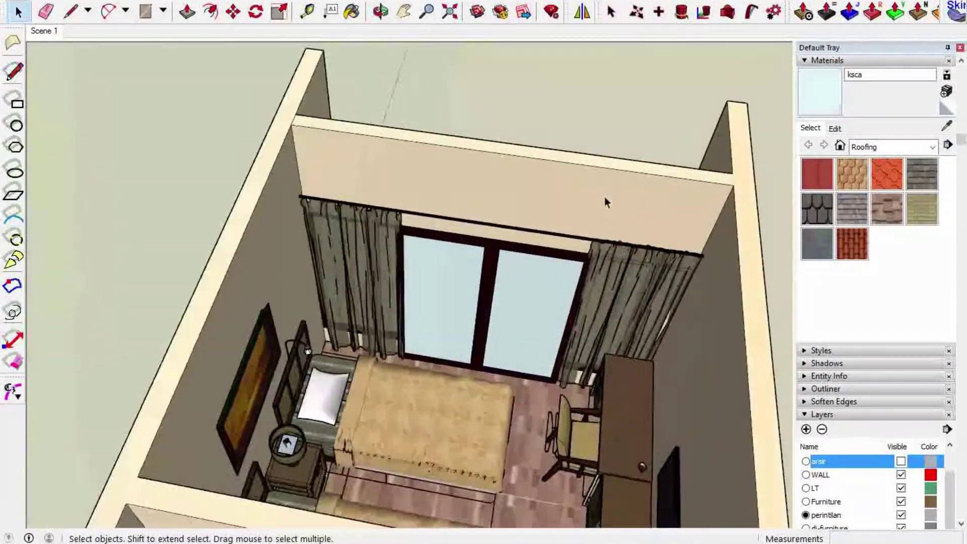
pyautogui.scroll(3, 556, 351)
pyautogui.moveTo(556, 350); pyautogui.dragTo(523, 201, button='middle')
pyautogui.scroll(5, 494, 156)
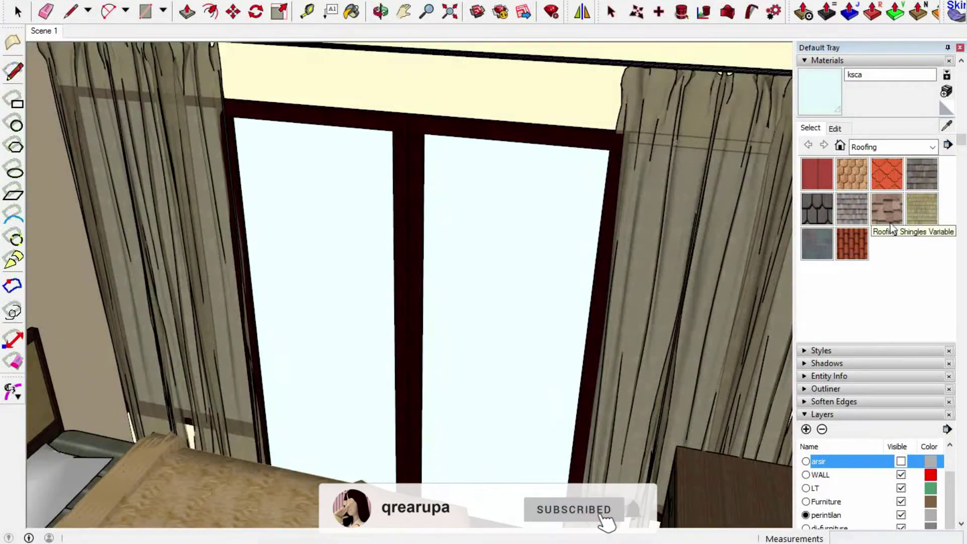
# - Browse the material collections and open Glass and Mirrors for the balcony door
pyautogui.click(19, 11)
pyautogui.click(933, 146)
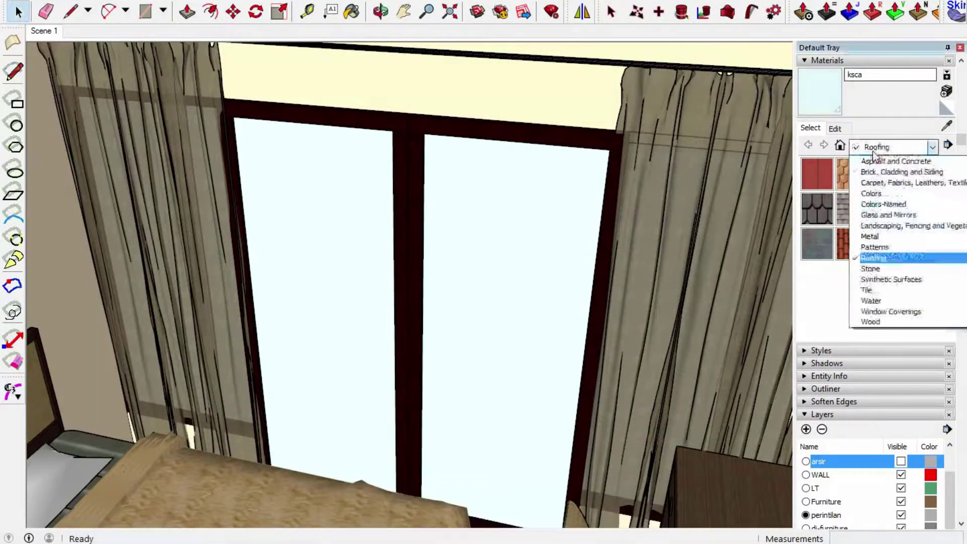
pyautogui.click(907, 301)
pyautogui.click(916, 151)
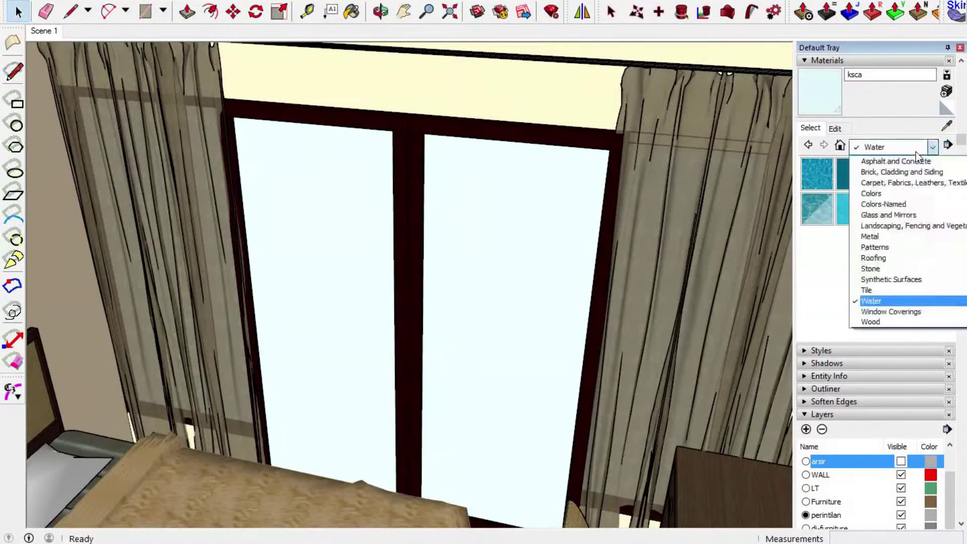
pyautogui.click(891, 215)
# - Try the Mirror 02 material on the right leaf of the balcony door and undo it
pyautogui.click(873, 217)
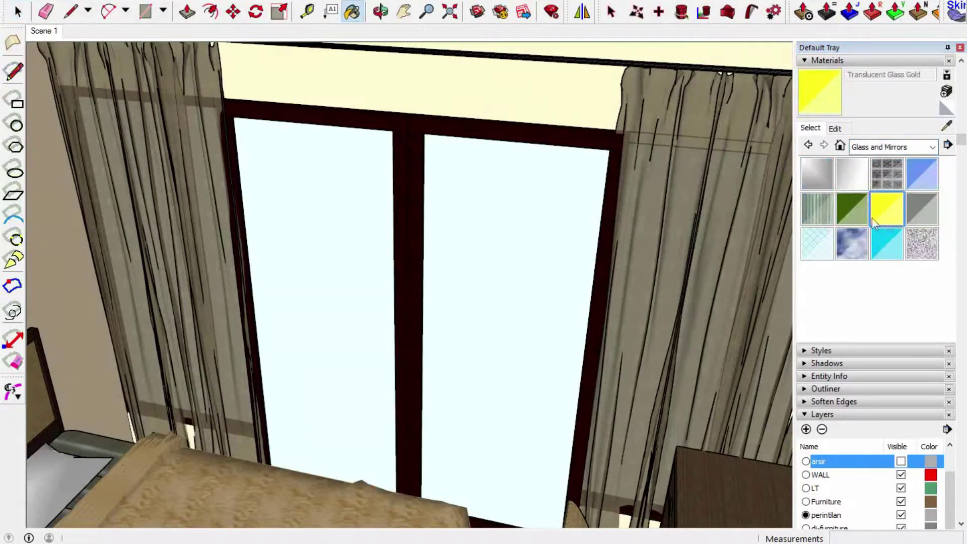
pyautogui.click(864, 180)
pyautogui.click(488, 249)
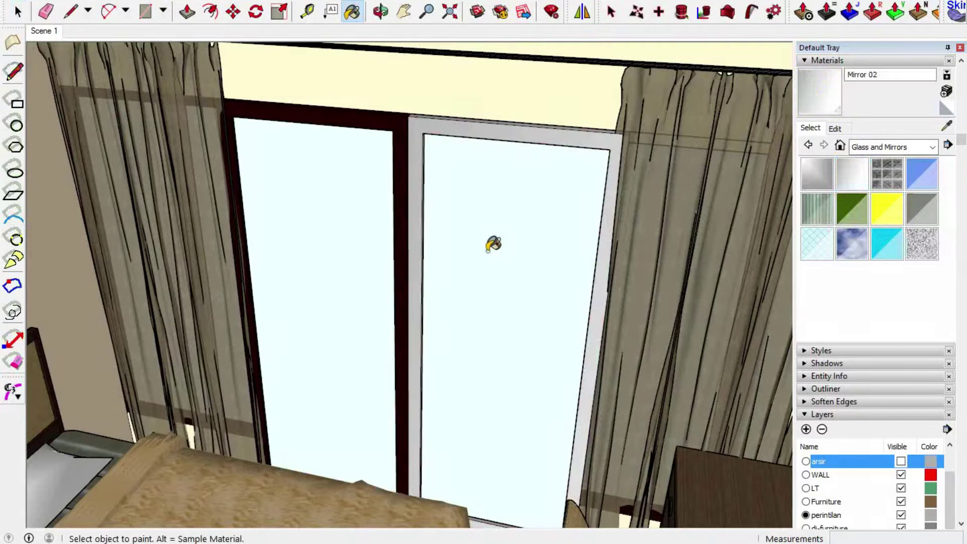
pyautogui.hotkey('ctrl', 'z')
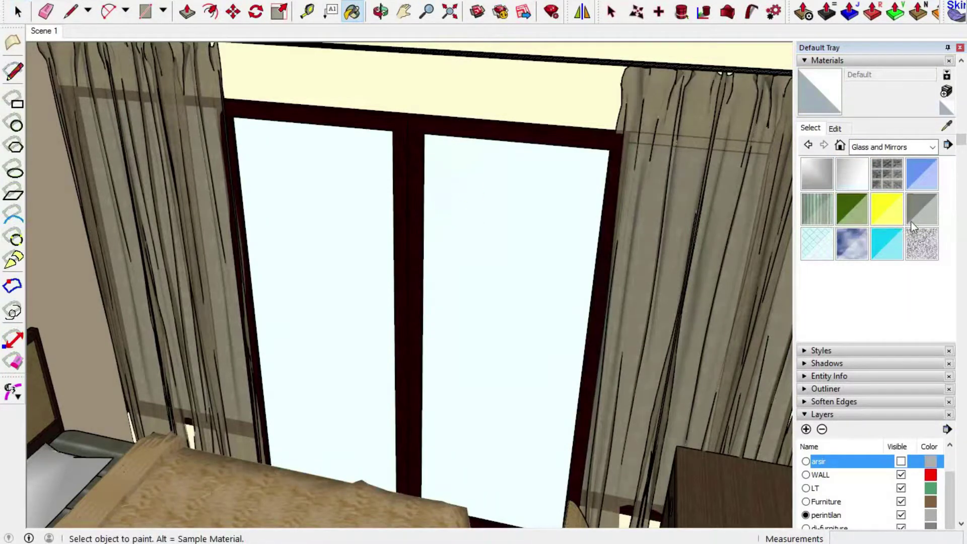
# - Paint only the glass pane inside the right balcony door leaf with Translucent Glass Blue
pyautogui.click(913, 180)
pyautogui.click(18, 11)
pyautogui.doubleClick(536, 247)
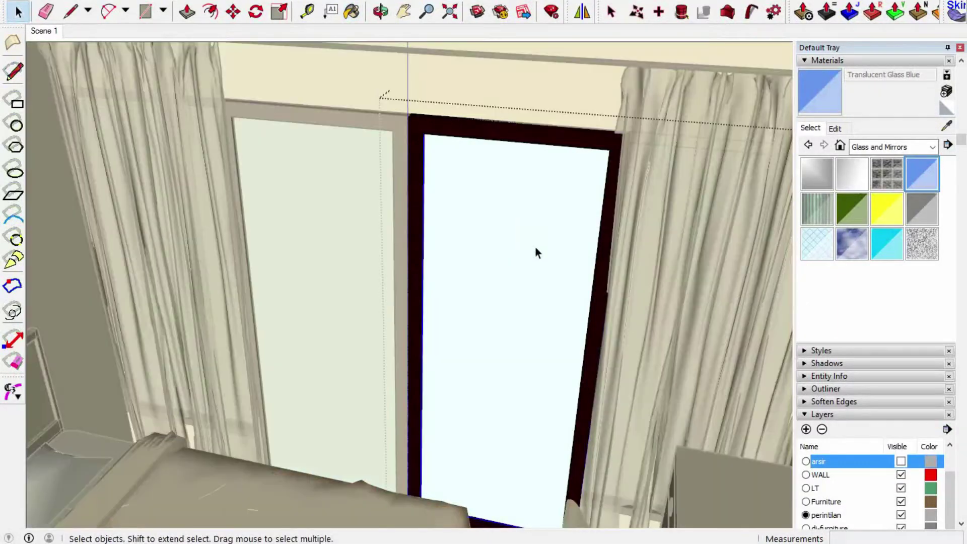
pyautogui.click(536, 210)
pyautogui.click(817, 98)
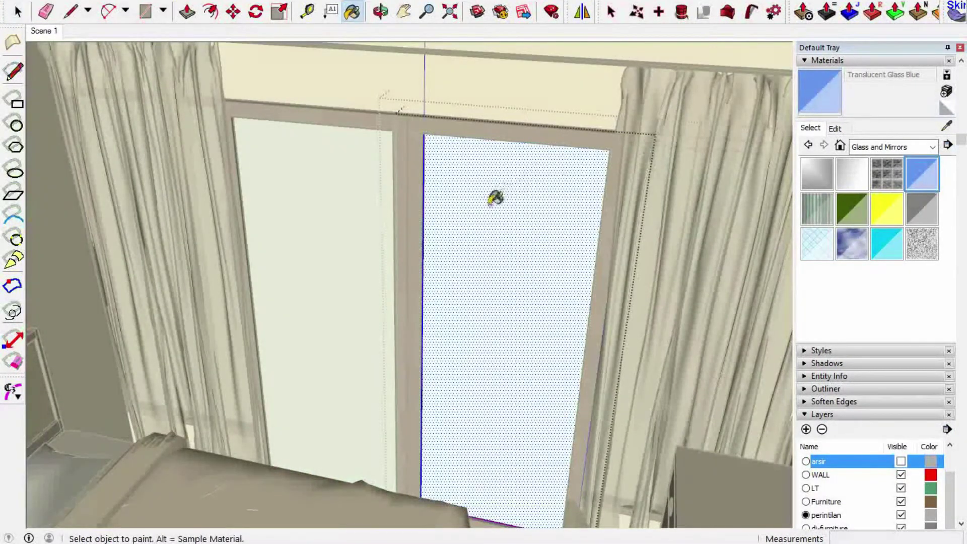
pyautogui.click(494, 202)
# - Paint the glass pane inside the left balcony door leaf with Translucent Glass Blue and leave the door group
pyautogui.click(18, 11)
pyautogui.doubleClick(302, 187)
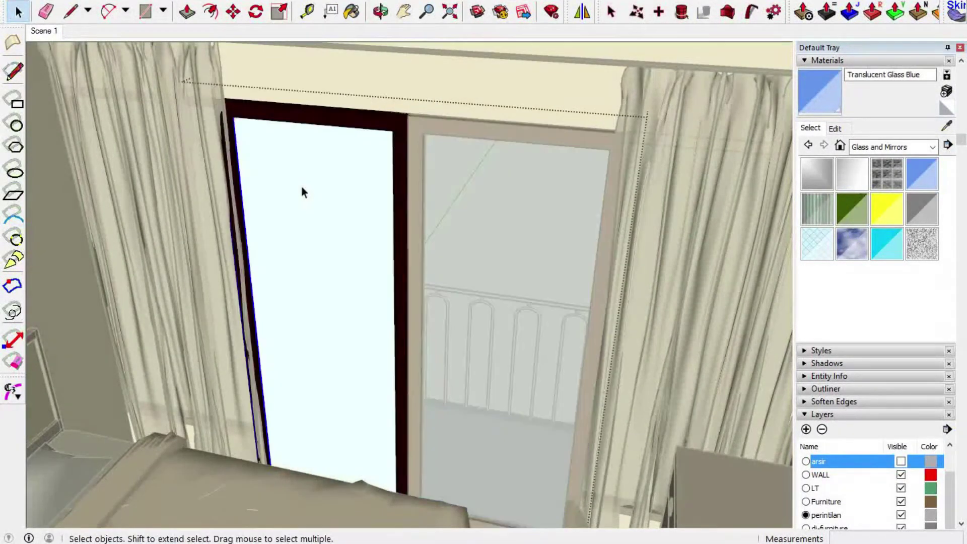
pyautogui.click(824, 105)
pyautogui.click(337, 165)
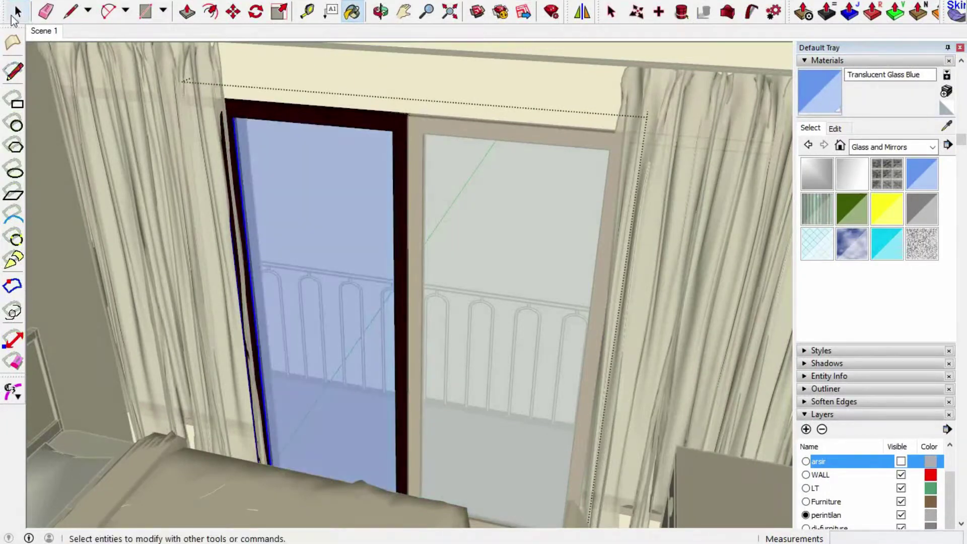
pyautogui.click(18, 11)
pyautogui.click(485, 68)
# - Try Mirror 02 on the right balcony door leaf from outside its group and undo the painting
pyautogui.moveTo(484, 69); pyautogui.dragTo(769, 177, button='middle')
pyautogui.click(859, 178)
pyautogui.click(518, 221)
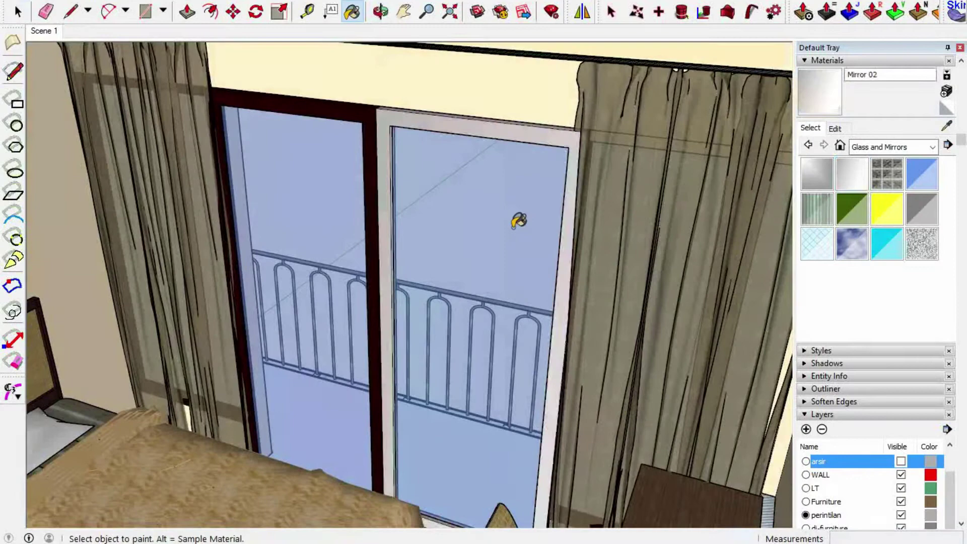
pyautogui.hotkey('ctrl', 'z')
# - Try the Mirror 01 material on the glass pane inside the right balcony door leaf
pyautogui.click(18, 11)
pyautogui.doubleClick(479, 196)
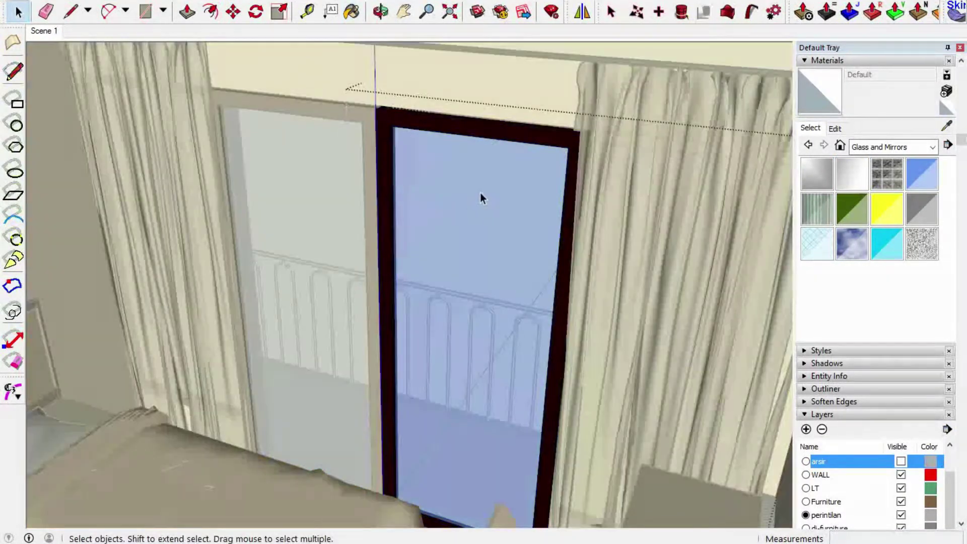
pyautogui.click(821, 177)
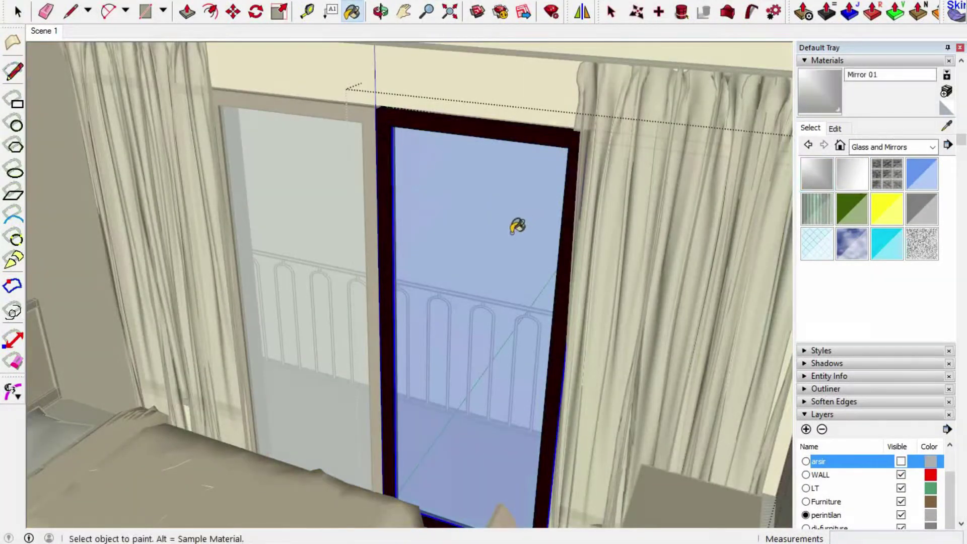
pyautogui.press('space')
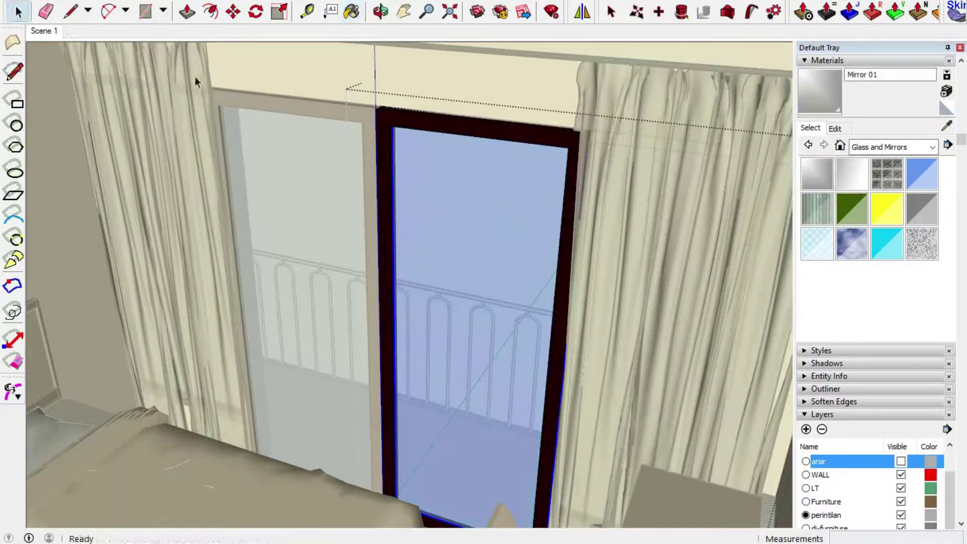
pyautogui.doubleClick(473, 184)
pyautogui.click(815, 180)
pyautogui.click(493, 179)
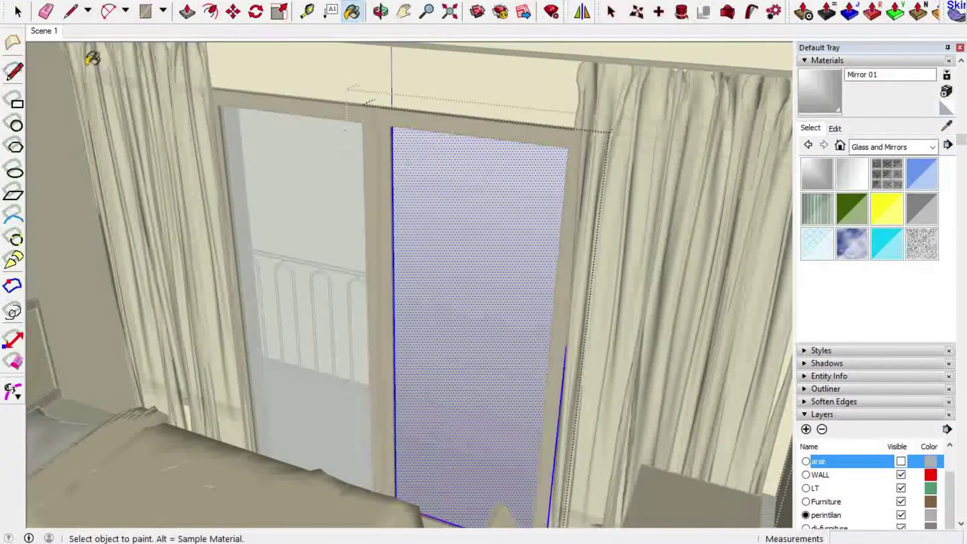
# - Try Mirror 02 on the right door's glass pane and repaint the pane with Translucent Glass Blue
pyautogui.click(857, 173)
pyautogui.click(456, 211)
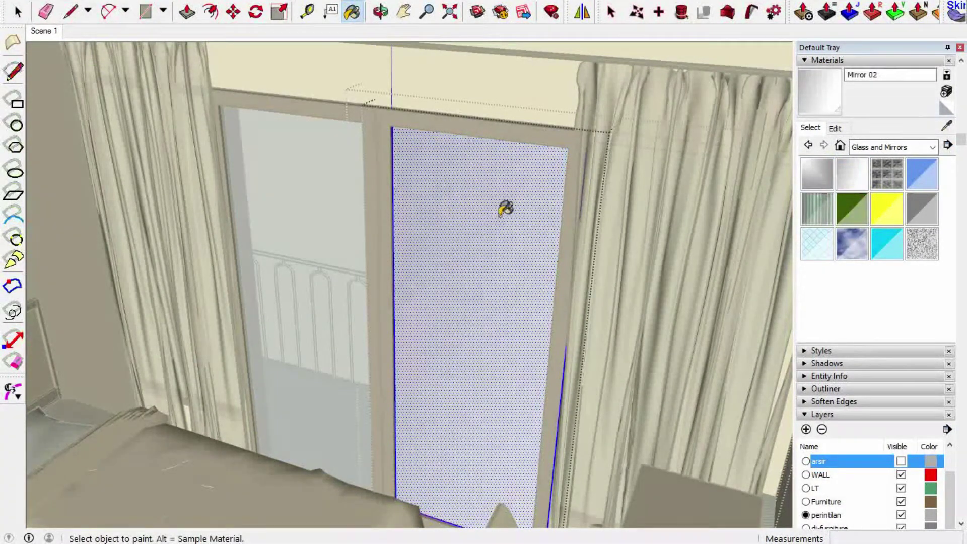
pyautogui.click(918, 170)
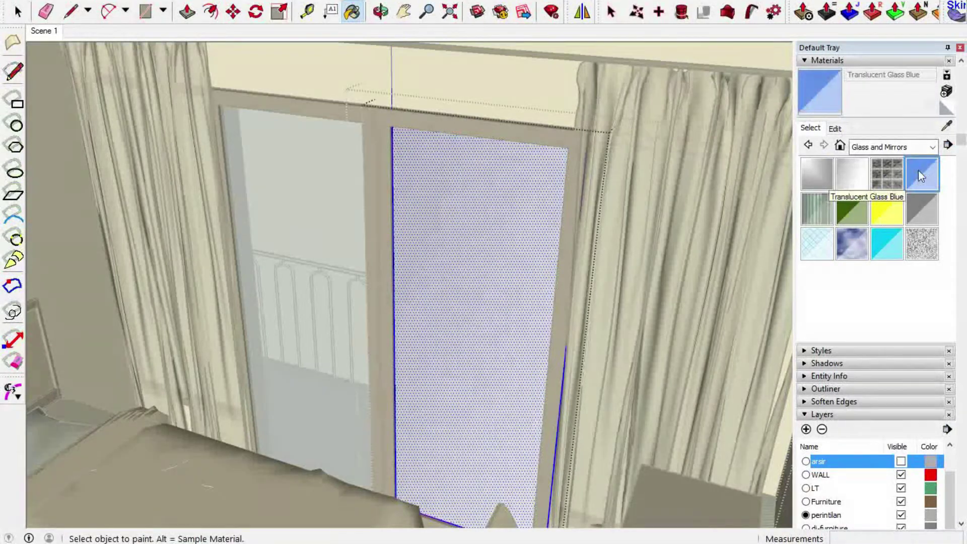
pyautogui.click(524, 218)
pyautogui.click(19, 12)
# - Paint the glass pane of the left side window, seen from the balcony, with Translucent Glass Blue
pyautogui.scroll(-3, 276, 293)
pyautogui.moveTo(276, 294)
pyautogui.mouseDown(button='middle')
pyautogui.moveTo(287, 264)
pyautogui.moveTo(617, 257)
pyautogui.mouseUp(button='middle')
pyautogui.scroll(-6, 615, 251)
pyautogui.scroll(3, 325, 282)
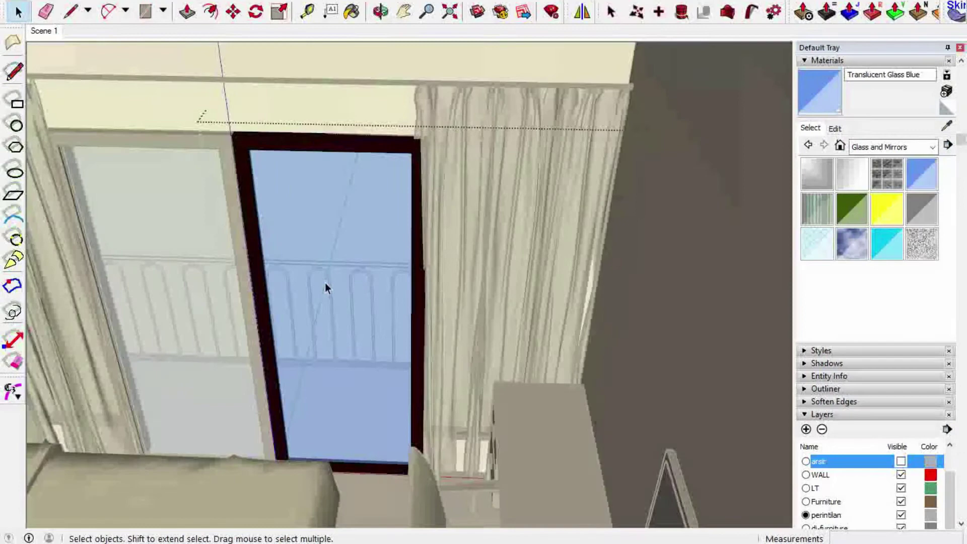
pyautogui.scroll(-3, 709, 107)
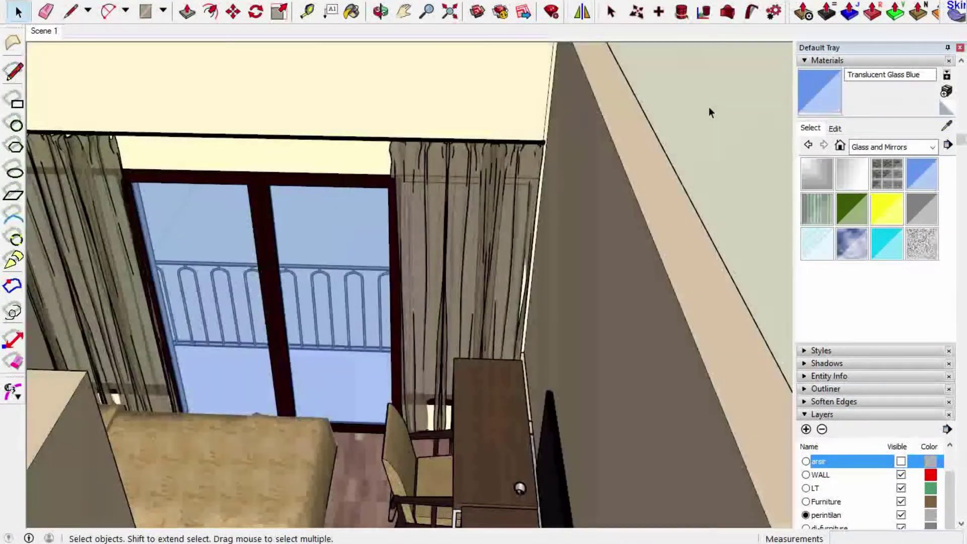
pyautogui.moveTo(709, 107); pyautogui.dragTo(285, 147, button='middle')
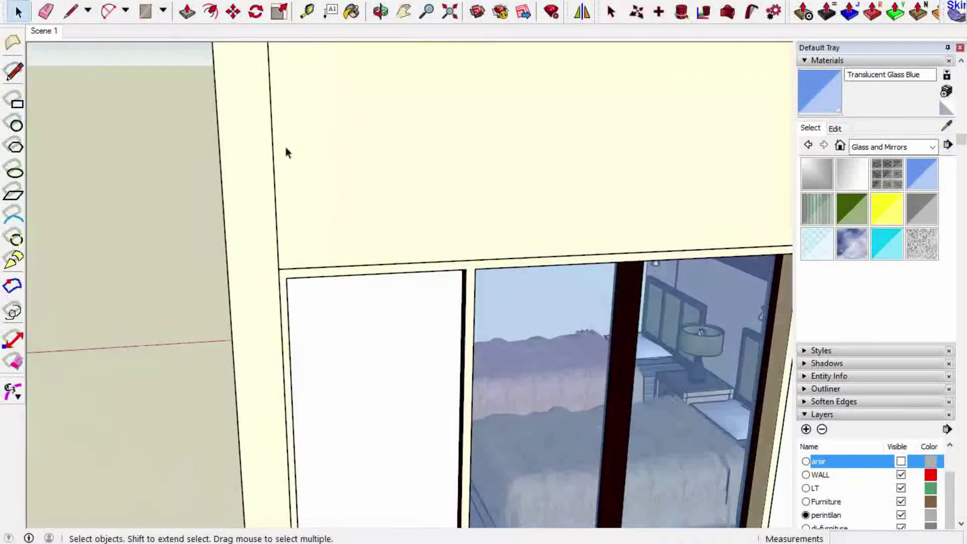
pyautogui.scroll(-4, 286, 147)
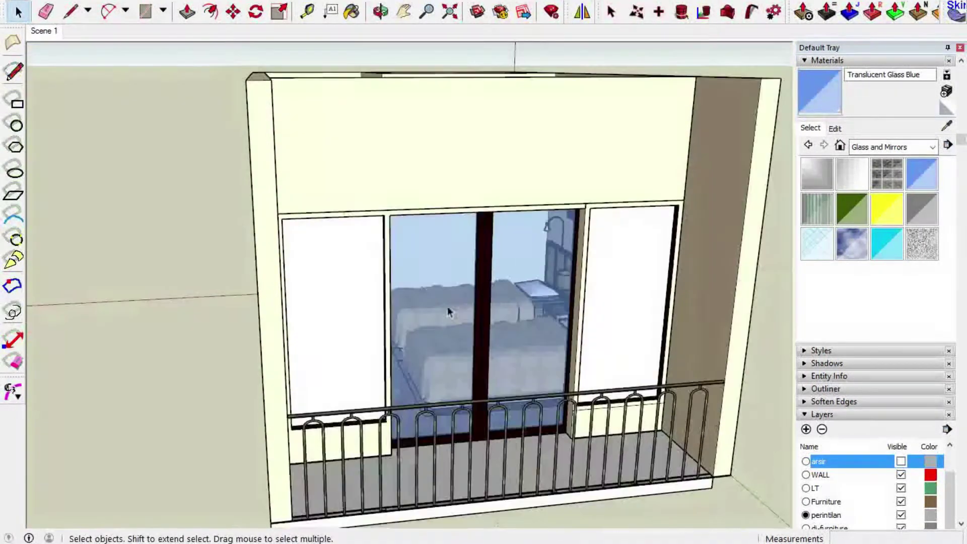
pyautogui.scroll(5, 448, 306)
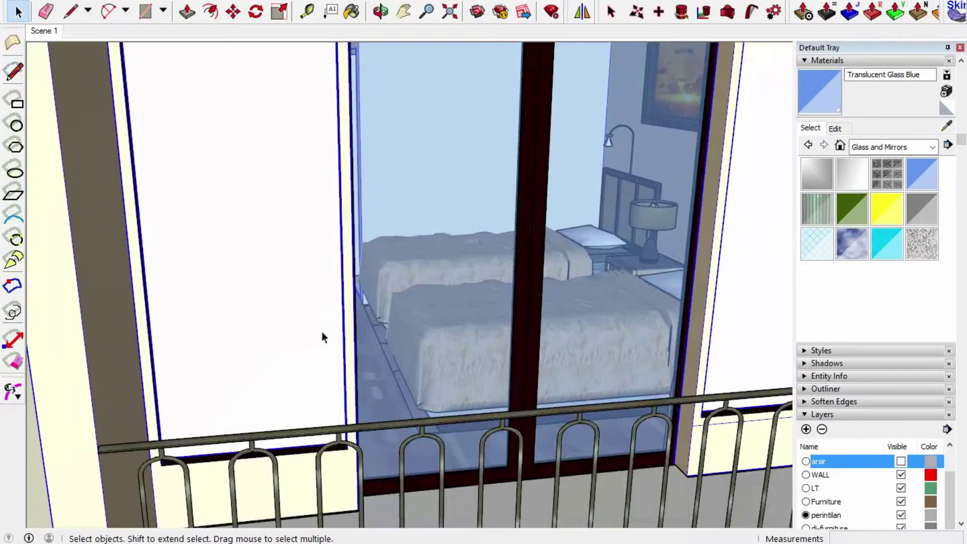
pyautogui.moveTo(322, 331); pyautogui.dragTo(214, 263, button='middle')
pyautogui.doubleClick(214, 263)
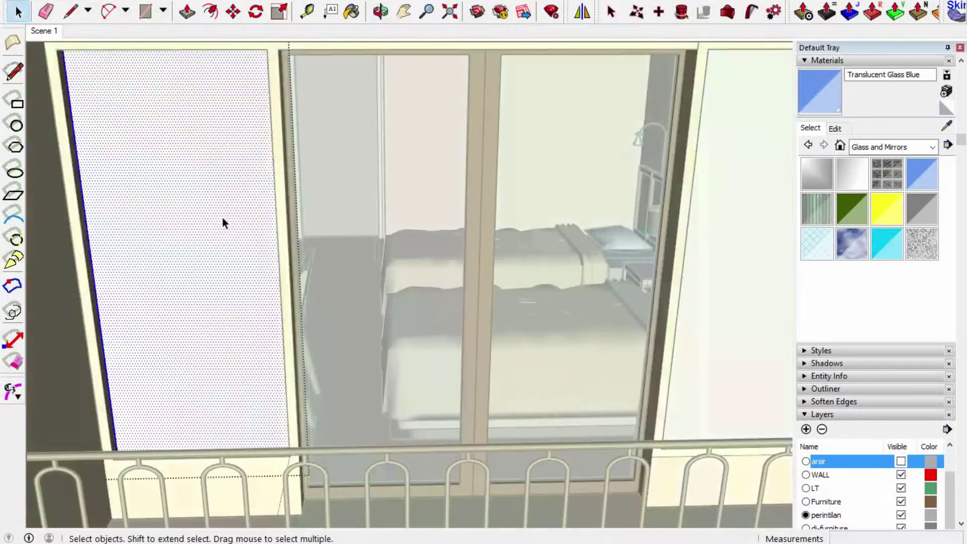
pyautogui.press('b')
pyautogui.click(177, 229)
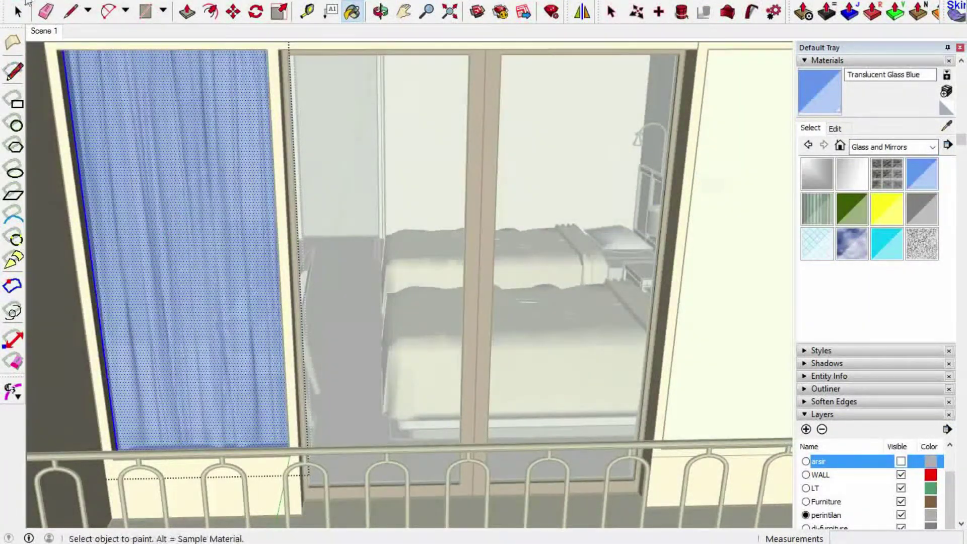
# - Paint the glass pane of the right side window with Translucent Glass Blue and leave the window group
pyautogui.click(19, 10)
pyautogui.tripleClick(716, 243)
pyautogui.click(923, 180)
pyautogui.click(766, 218)
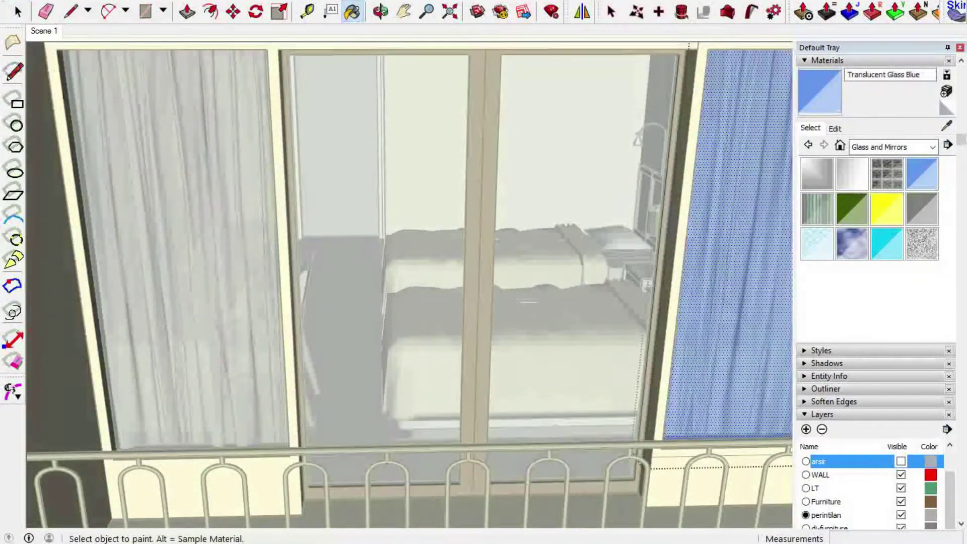
pyautogui.click(20, 12)
pyautogui.click(262, 267)
pyautogui.scroll(-3, 261, 274)
pyautogui.click(742, 223)
# - Darken the colour of the Translucent Glass Blue material used on the balcony door and side windows
pyautogui.scroll(2, 491, 250)
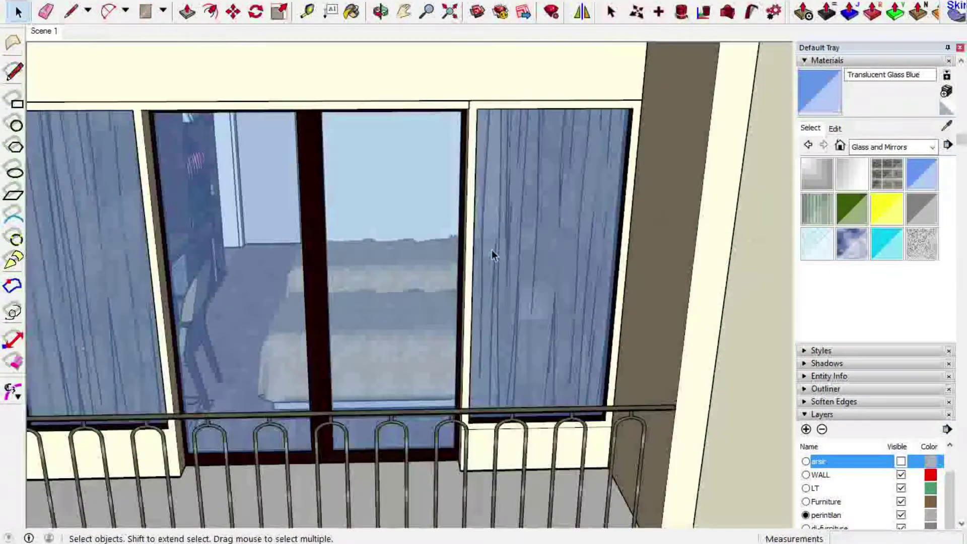
pyautogui.click(837, 127)
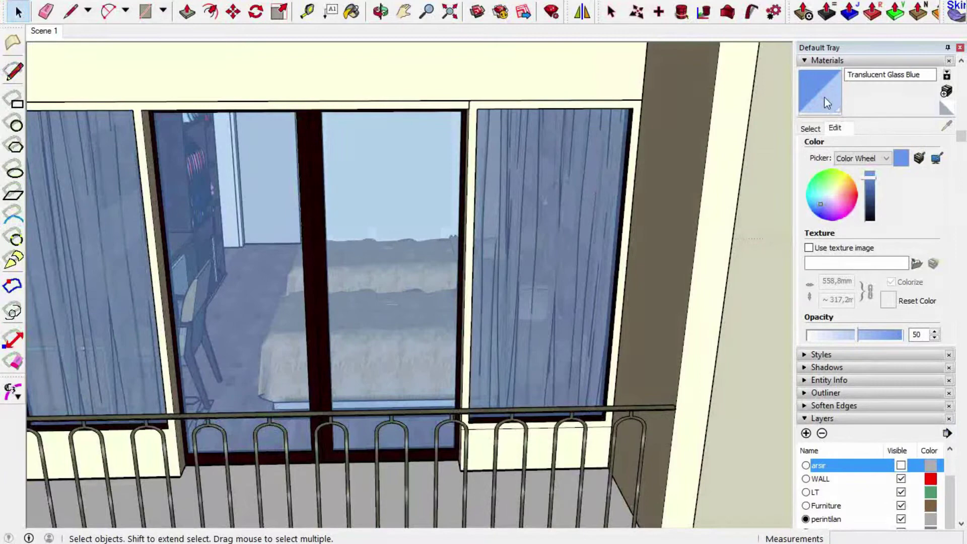
pyautogui.moveTo(874, 181); pyautogui.dragTo(877, 201)
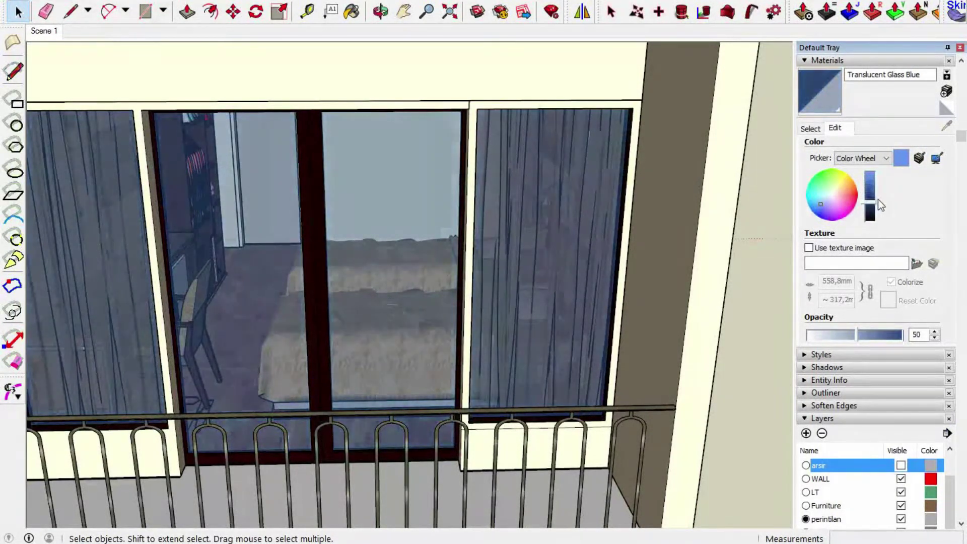
# - Raise the Translucent Glass Blue material's opacity to 57 and collapse the layer list to make room for the material settings
pyautogui.moveTo(665, 339); pyautogui.dragTo(613, 335, button='middle')
pyautogui.scroll(-3, 932, 280)
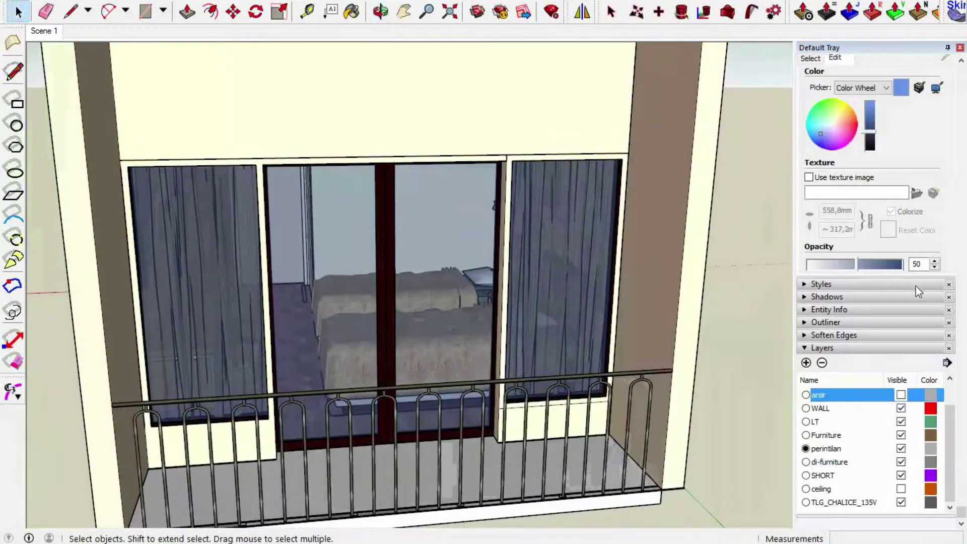
pyautogui.moveTo(862, 267)
pyautogui.mouseDown()
pyautogui.moveTo(904, 264)
pyautogui.moveTo(850, 279)
pyautogui.moveTo(862, 274)
pyautogui.mouseUp()
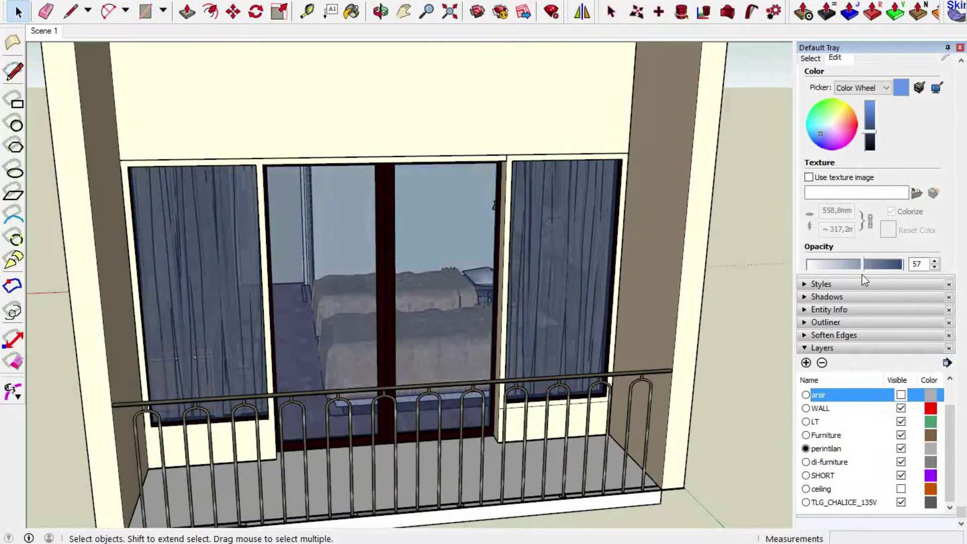
pyautogui.scroll(-2, 333, 246)
pyautogui.scroll(2, 333, 243)
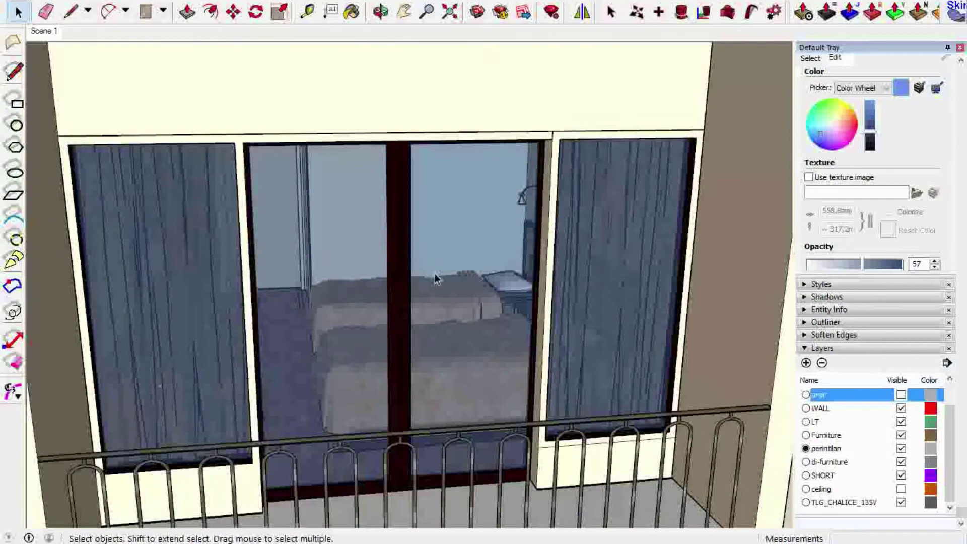
pyautogui.click(805, 346)
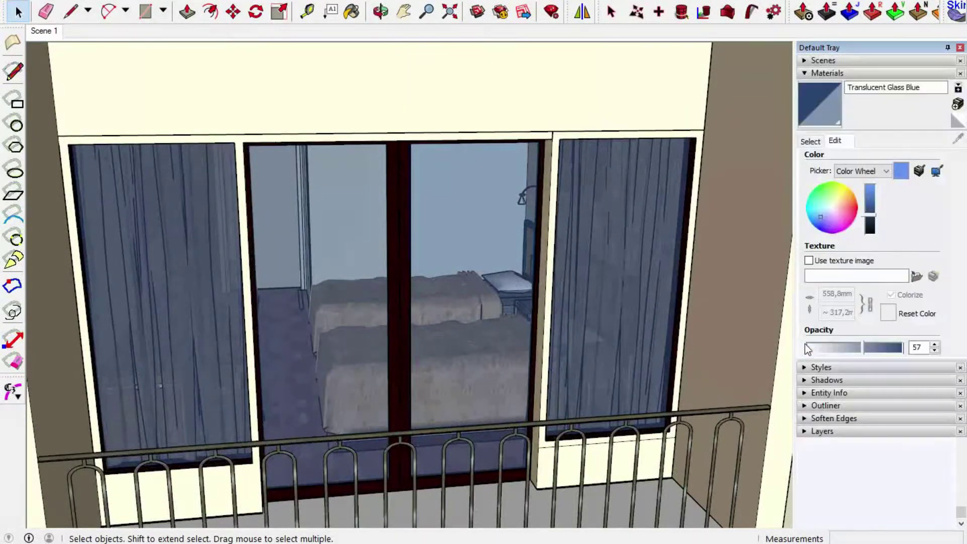
pyautogui.moveTo(892, 363); pyautogui.dragTo(891, 374)
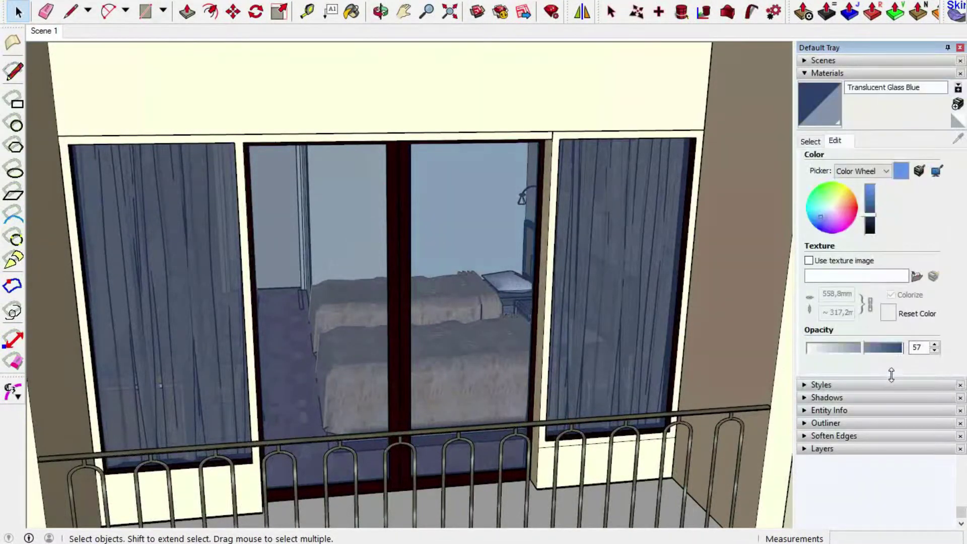
# - Open the wall-mounted TV above the low cabinet in the bedroom for editing
pyautogui.scroll(-3, 472, 347)
pyautogui.moveTo(553, 346); pyautogui.dragTo(514, 430, button='middle')
pyautogui.scroll(-3, 514, 431)
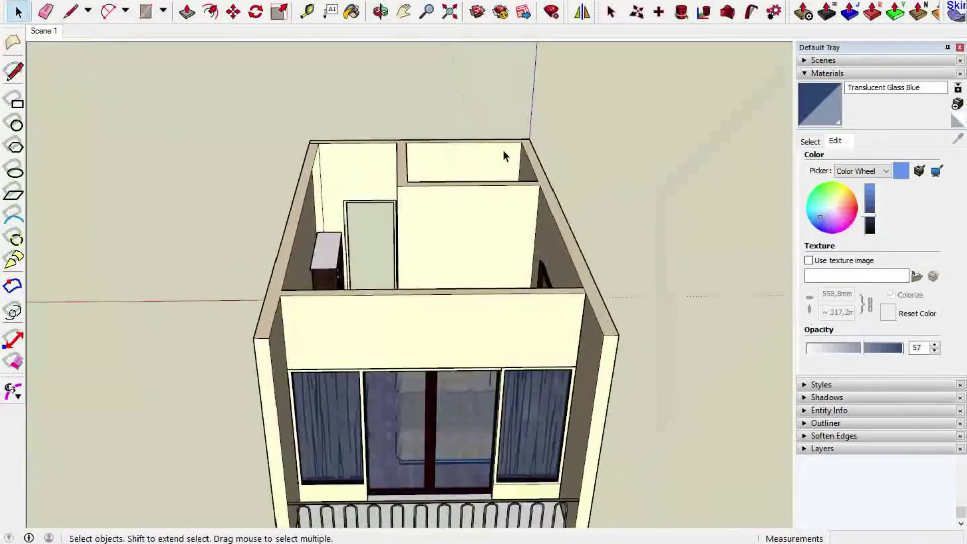
pyautogui.scroll(3, 504, 151)
pyautogui.scroll(1, 506, 338)
pyautogui.moveTo(506, 341); pyautogui.dragTo(380, 341, button='middle')
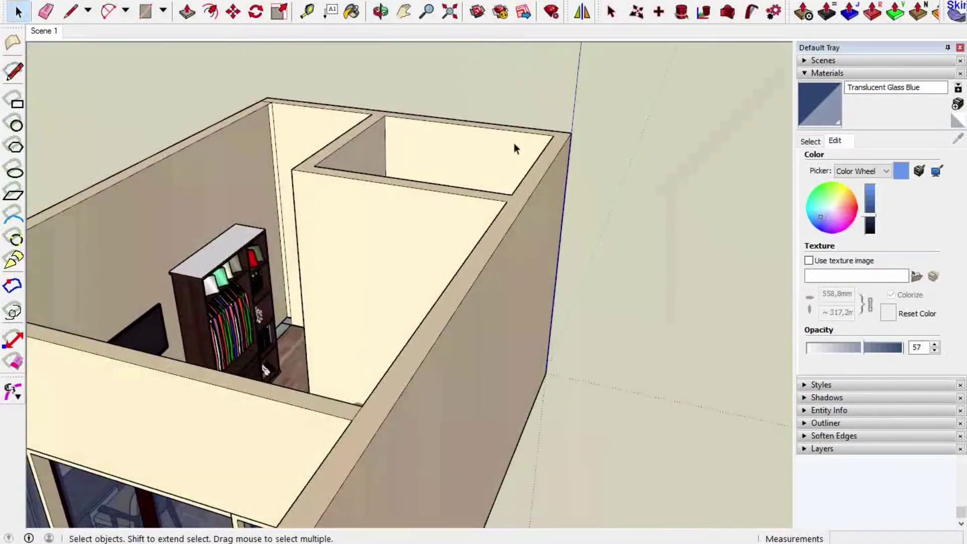
pyautogui.scroll(-4, 543, 229)
pyautogui.moveTo(544, 230); pyautogui.dragTo(265, 216, button='middle')
pyautogui.scroll(3, 303, 283)
pyautogui.scroll(8, 264, 295)
pyautogui.scroll(3, 213, 89)
pyautogui.moveTo(454, 317); pyautogui.dragTo(454, 272, button='middle')
pyautogui.doubleClick(312, 175)
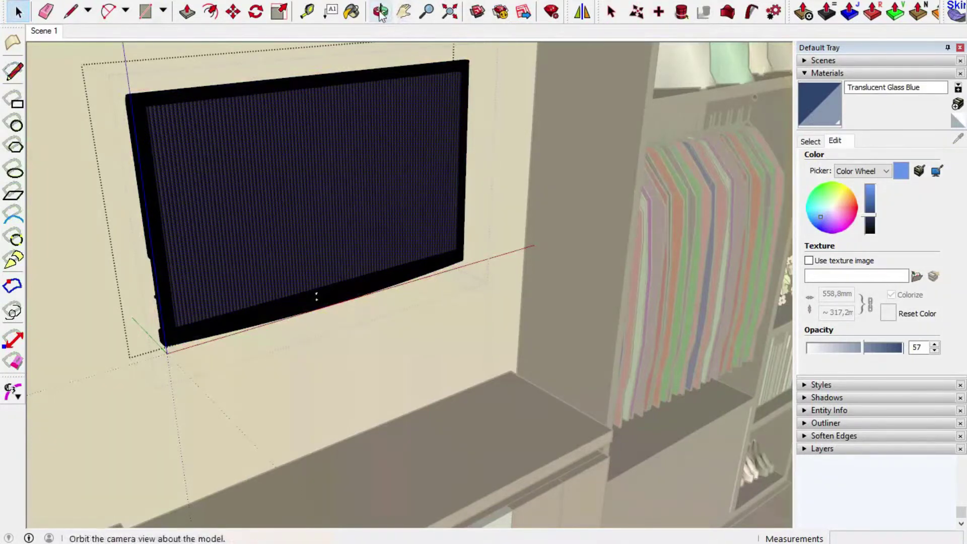
# - Sample the TV screen's Color_A05 material and replace its texture image with the lcd picture
pyautogui.click(811, 141)
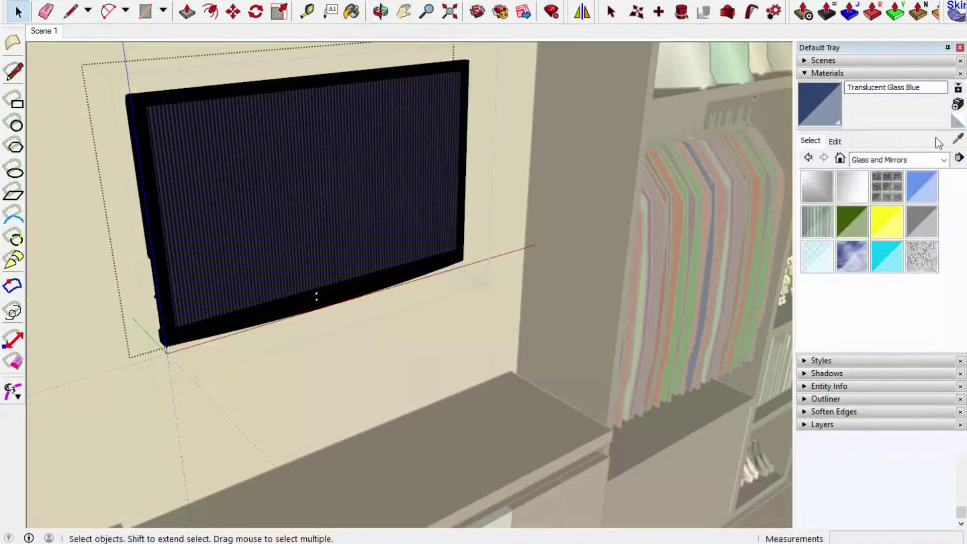
pyautogui.click(958, 140)
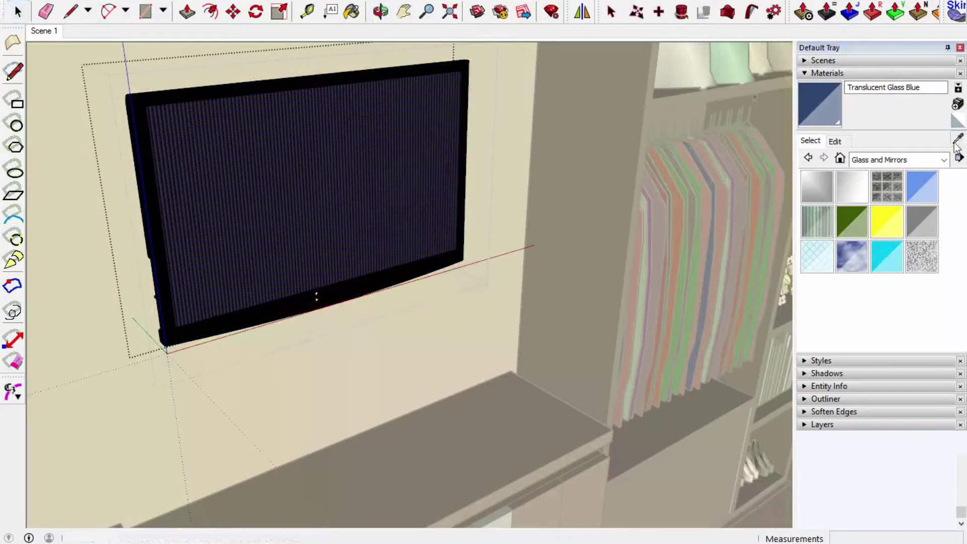
pyautogui.click(359, 145)
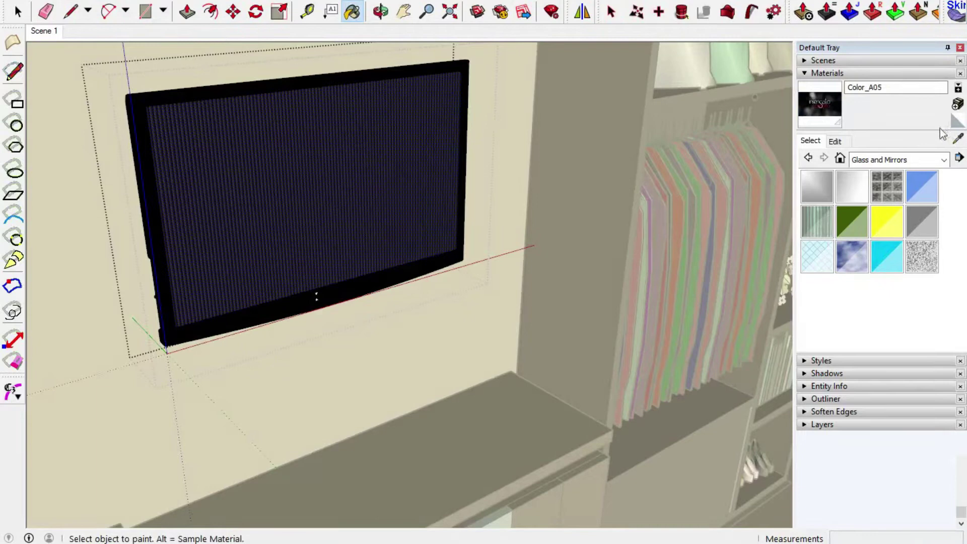
pyautogui.click(836, 142)
pyautogui.click(918, 277)
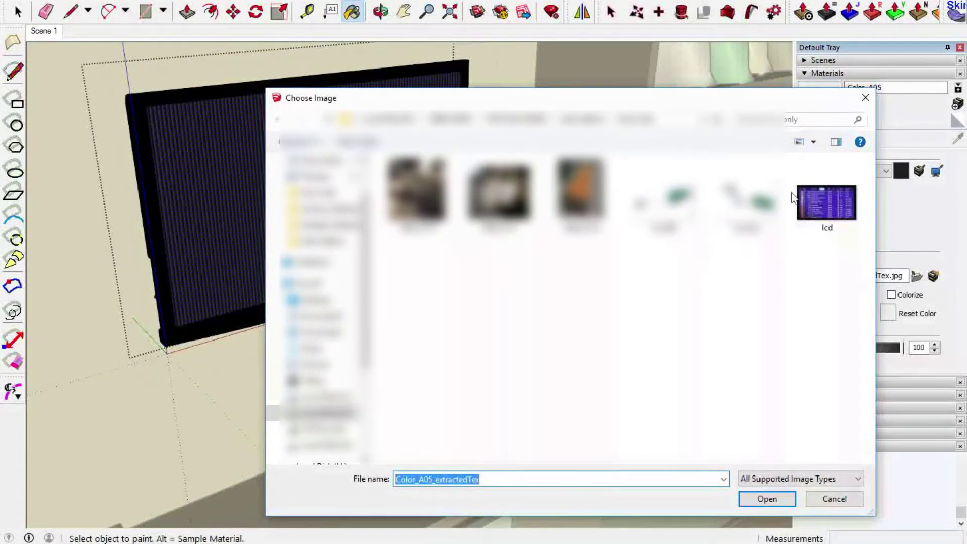
pyautogui.click(828, 193)
pyautogui.click(767, 498)
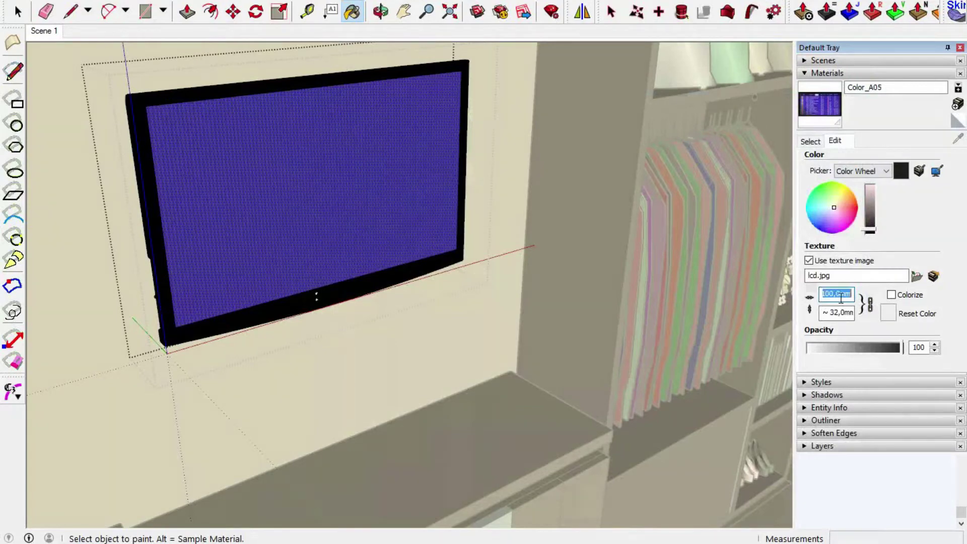
# - Try texture widths of 10000 and 12000 mm for the lcd image and settle on 11000 mm
pyautogui.write('0')
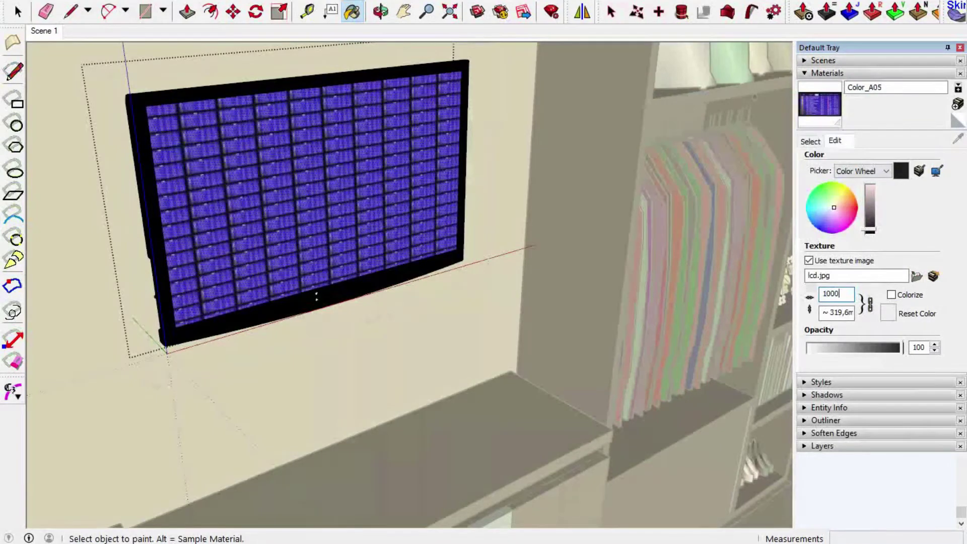
pyautogui.write('0')
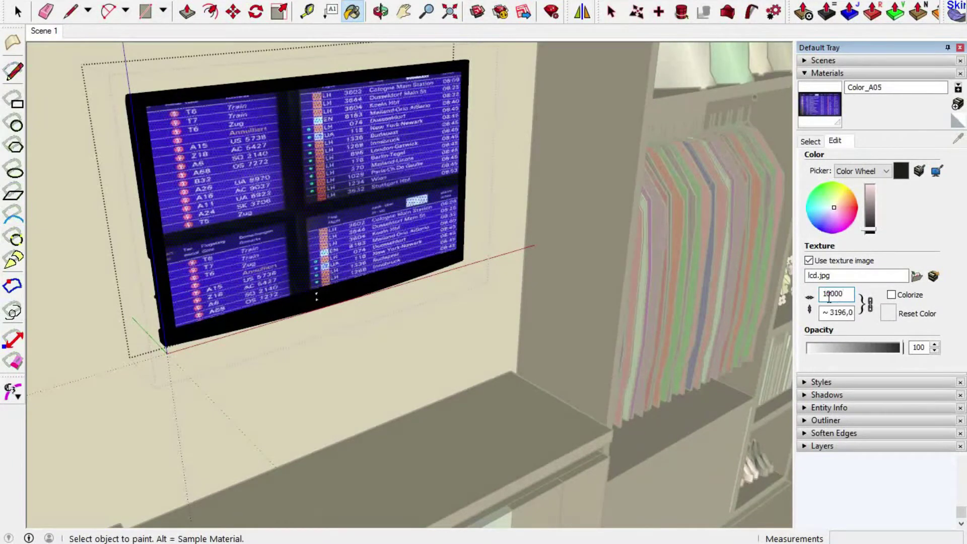
pyautogui.press('Return')
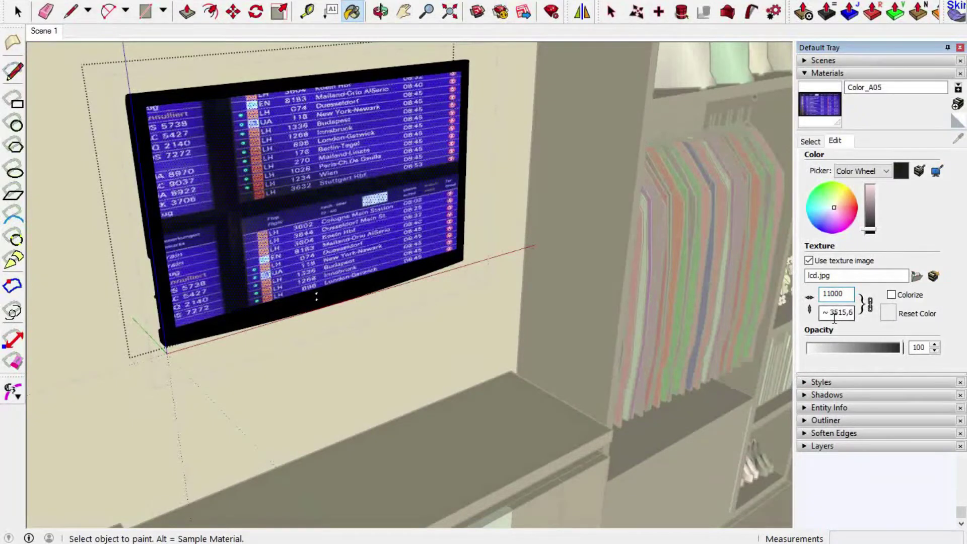
pyautogui.press('BackSpace')
pyautogui.write('2')
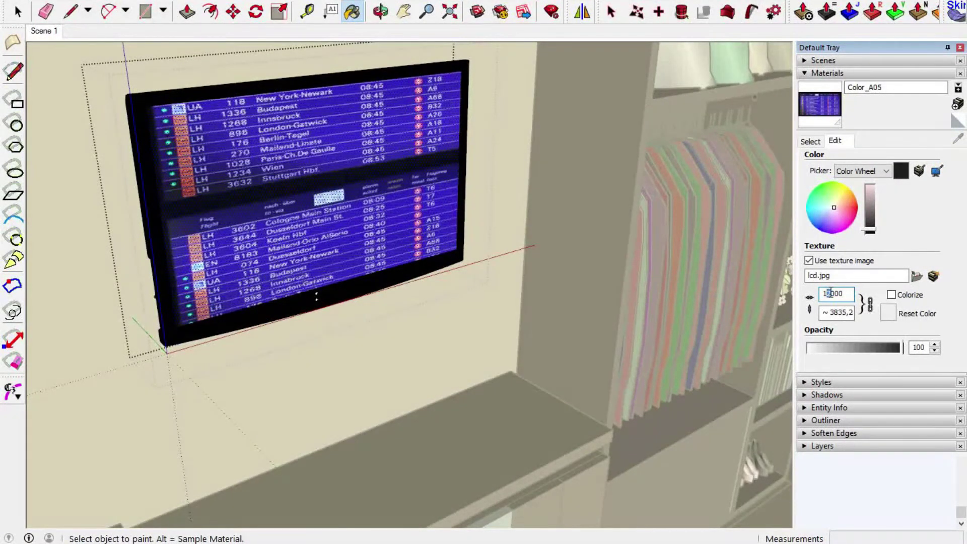
pyautogui.press('BackSpace')
pyautogui.write('1')
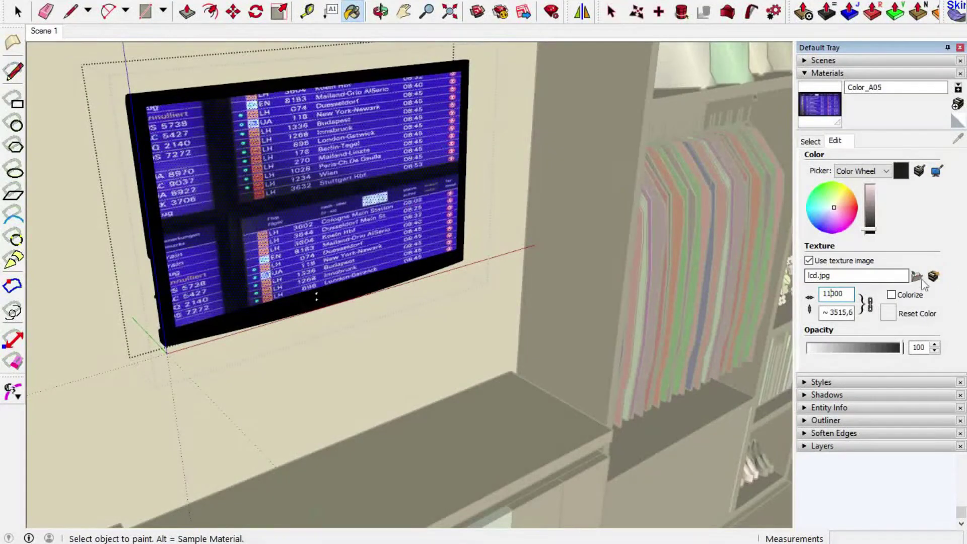
# - Reopen the TV for editing, select its screen face and start positioning the face's texture
pyautogui.click(18, 19)
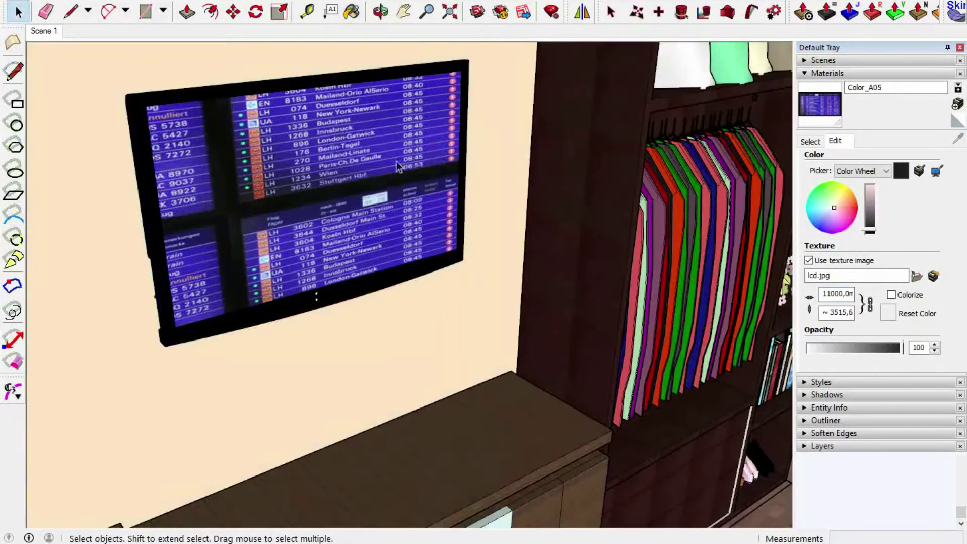
pyautogui.click(397, 160)
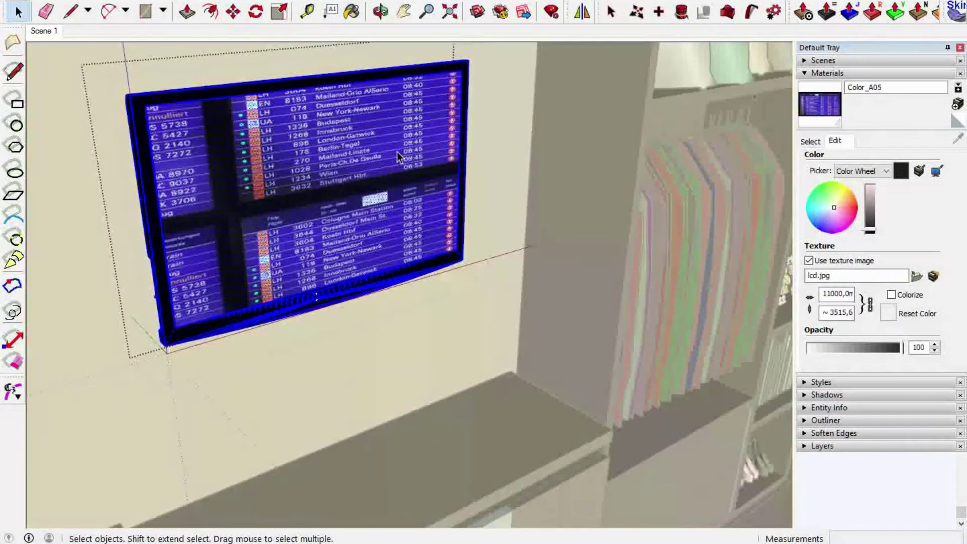
pyautogui.click(397, 152)
pyautogui.rightClick(397, 153)
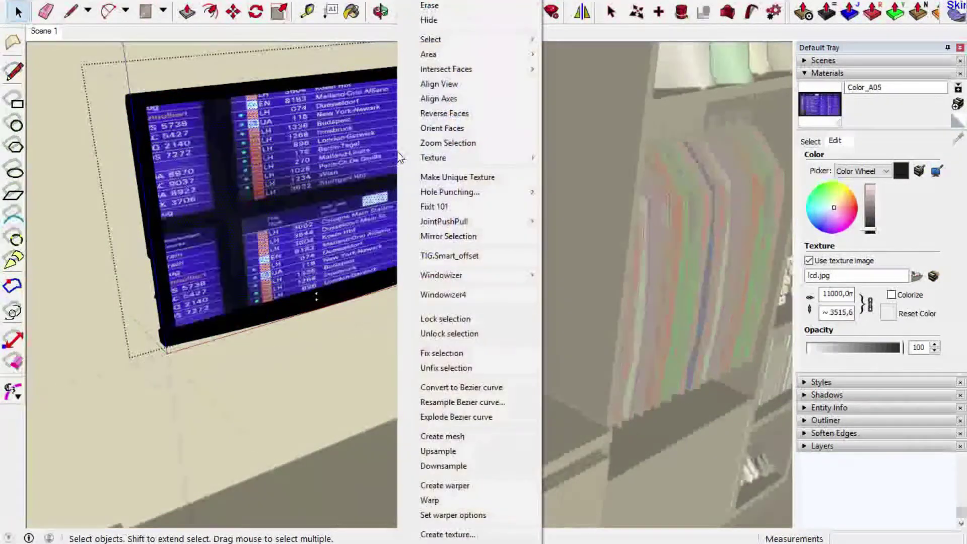
pyautogui.moveTo(434, 155)
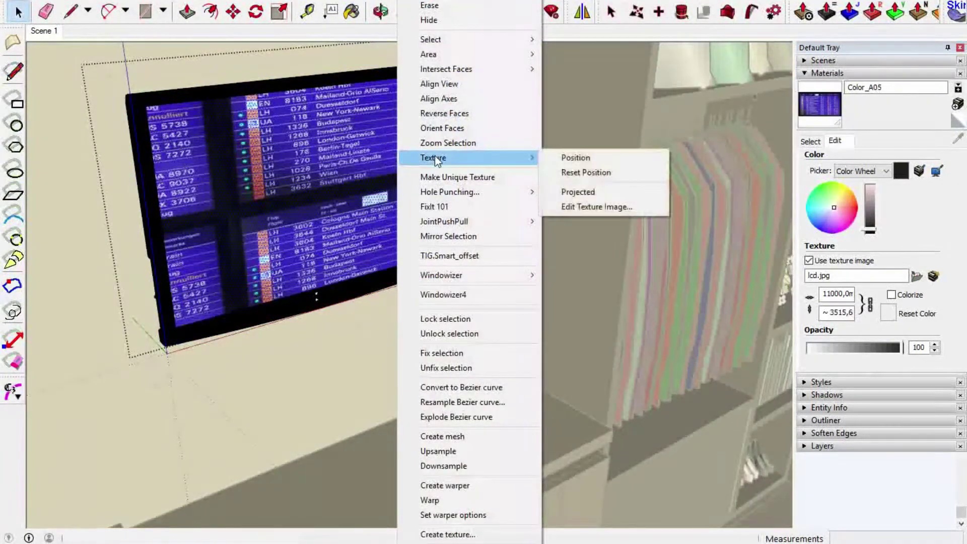
pyautogui.click(561, 160)
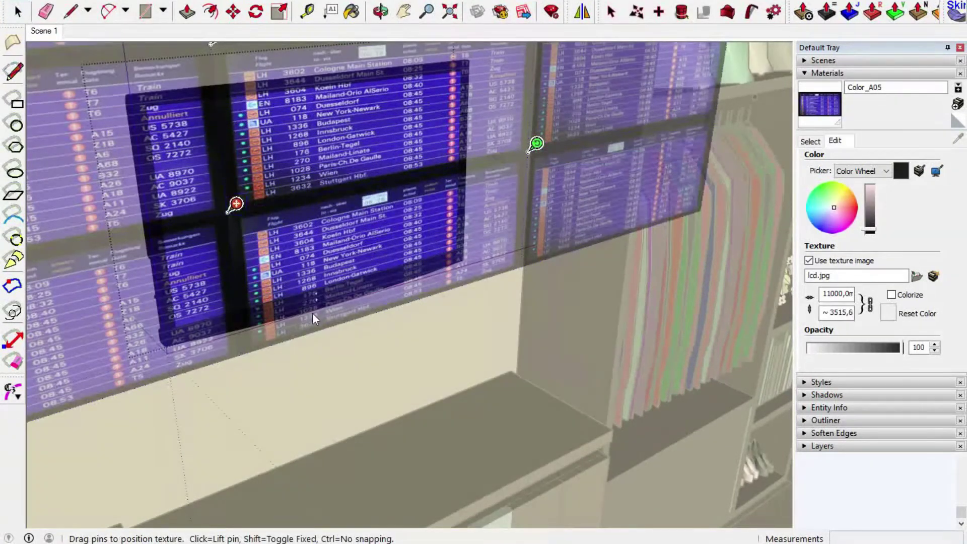
# - Try shifting the lcd texture with its pins so that one departure board lines up with the TV screen
pyautogui.scroll(-1, 313, 314)
pyautogui.scroll(-1, 320, 265)
pyautogui.scroll(1, 282, 75)
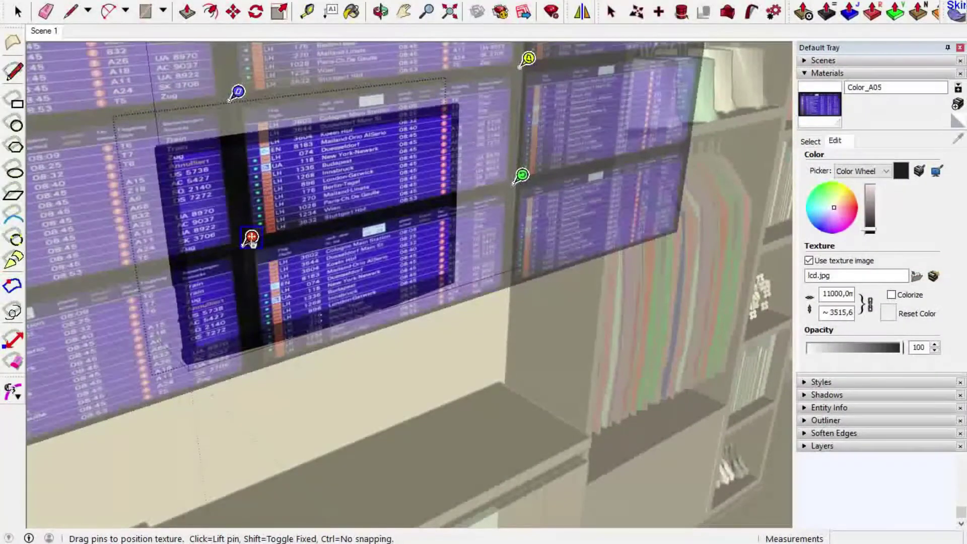
pyautogui.moveTo(251, 240); pyautogui.dragTo(244, 260)
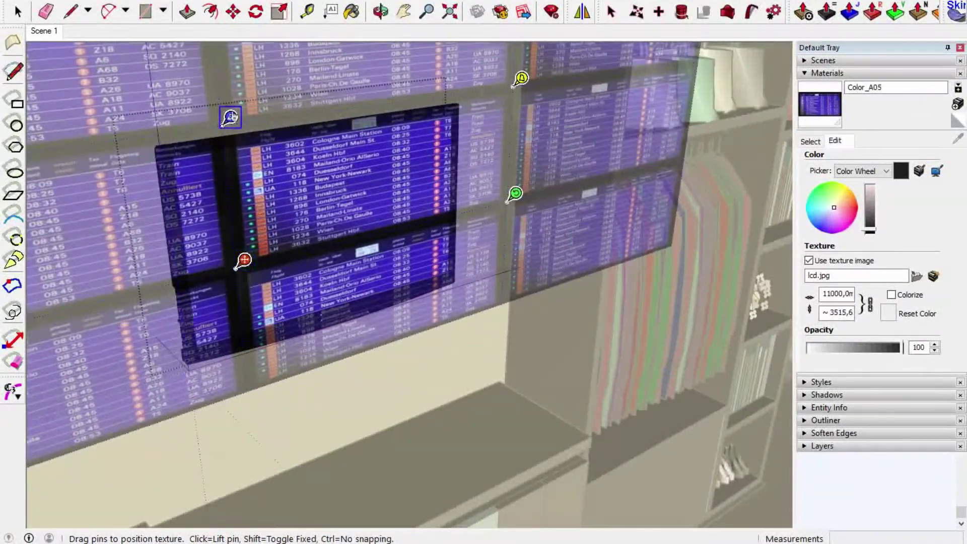
pyautogui.moveTo(230, 116)
pyautogui.mouseDown()
pyautogui.moveTo(231, 134)
pyautogui.moveTo(259, 108)
pyautogui.moveTo(211, 93)
pyautogui.moveTo(227, 91)
pyautogui.moveTo(230, 118)
pyautogui.mouseUp()
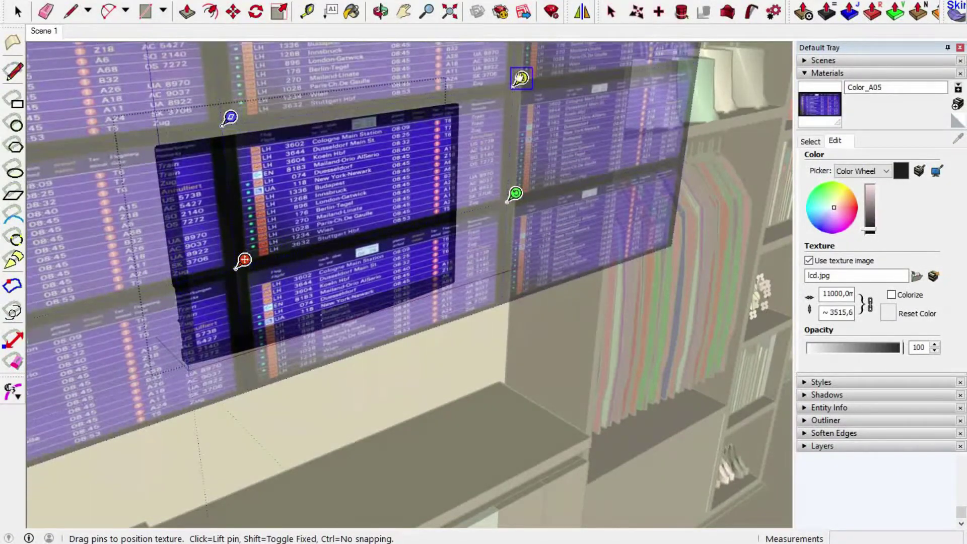
pyautogui.moveTo(520, 77)
pyautogui.mouseDown()
pyautogui.moveTo(479, 58)
pyautogui.moveTo(460, 101)
pyautogui.moveTo(521, 86)
pyautogui.moveTo(490, 80)
pyautogui.moveTo(520, 78)
pyautogui.mouseUp()
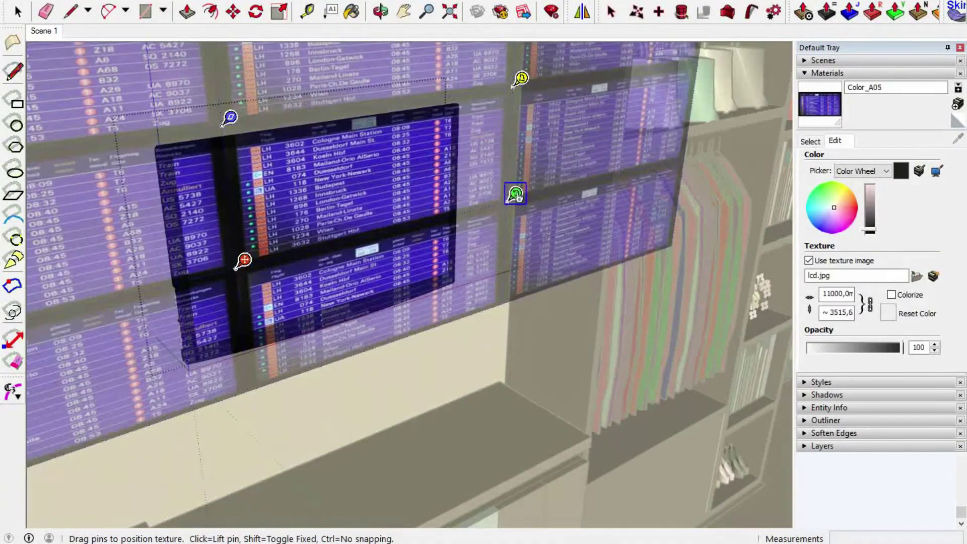
pyautogui.moveTo(515, 194)
pyautogui.mouseDown()
pyautogui.moveTo(520, 169)
pyautogui.moveTo(423, 164)
pyautogui.moveTo(454, 158)
pyautogui.moveTo(494, 199)
pyautogui.moveTo(514, 192)
pyautogui.mouseUp()
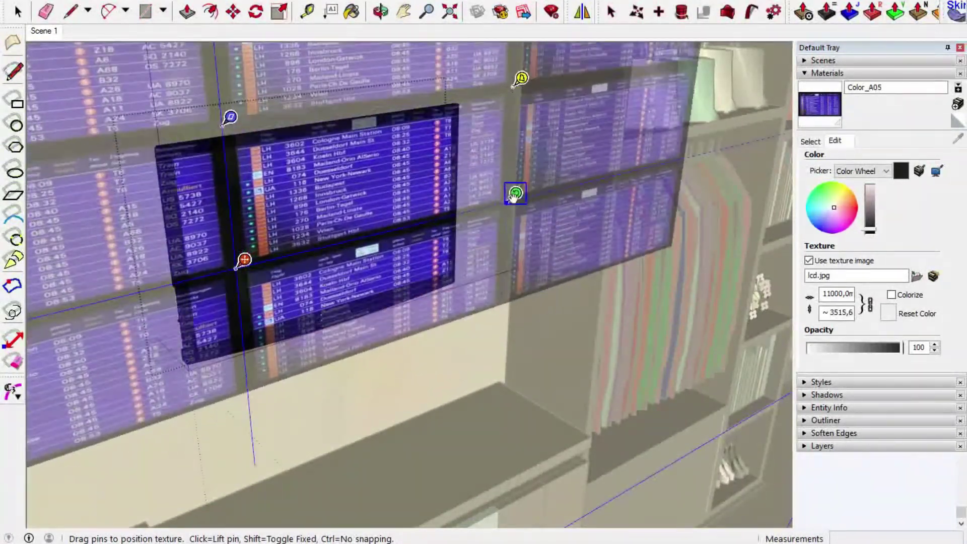
pyautogui.moveTo(244, 260); pyautogui.dragTo(171, 294)
# - Unlock the lcd texture's aspect ratio and set its height to 5515,6 mm
pyautogui.click(866, 304)
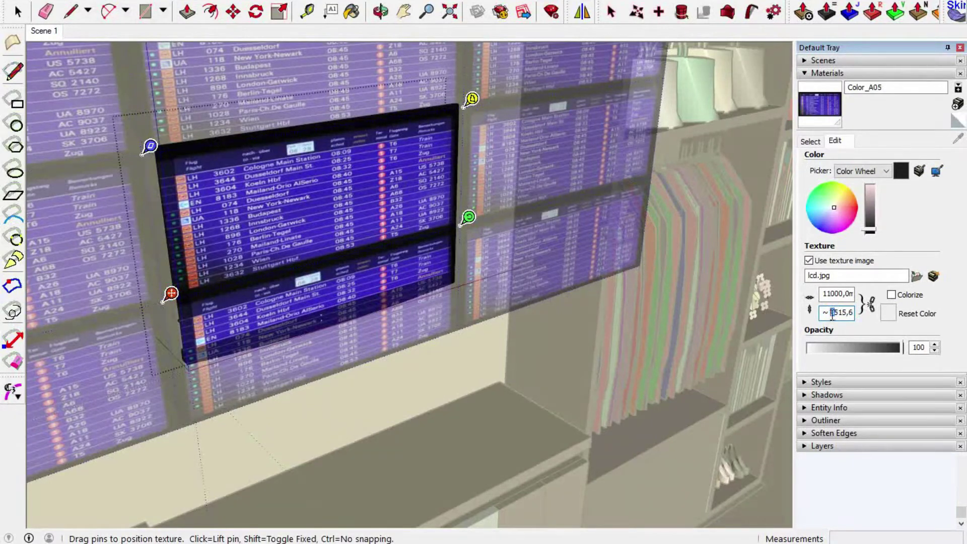
pyautogui.write('5')
pyautogui.press('Return')
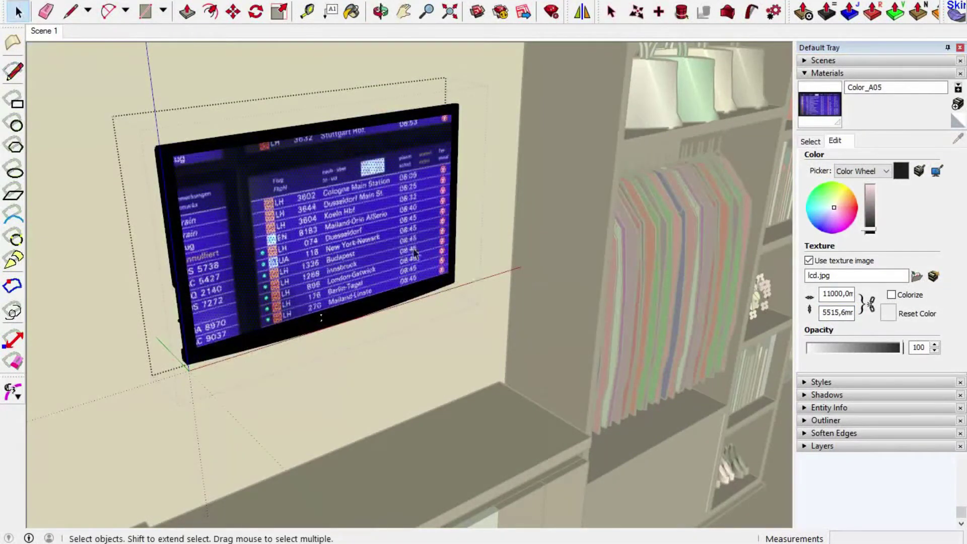
# - Reposition the lcd texture on the TV's screen face so that a single departure board fills the screen
pyautogui.rightClick(409, 200)
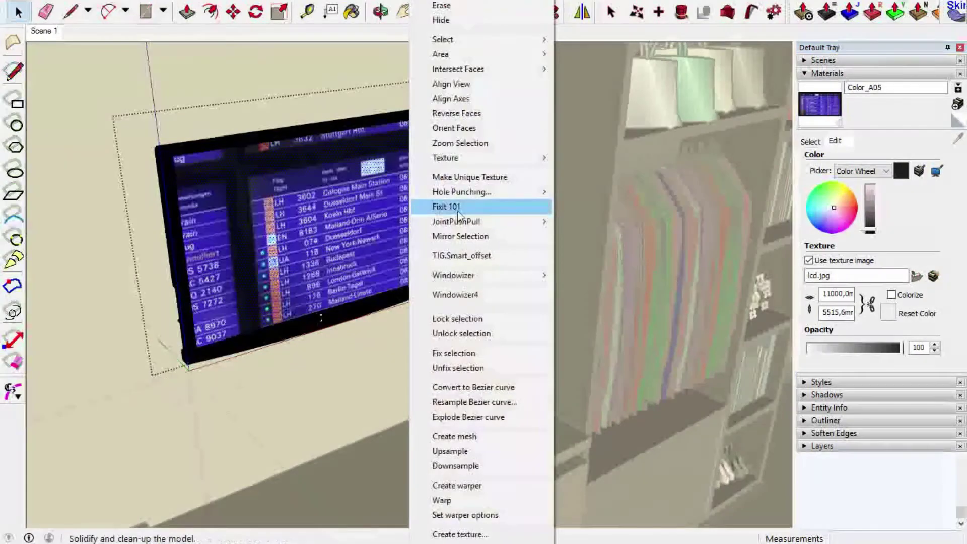
pyautogui.moveTo(547, 158)
pyautogui.click(584, 158)
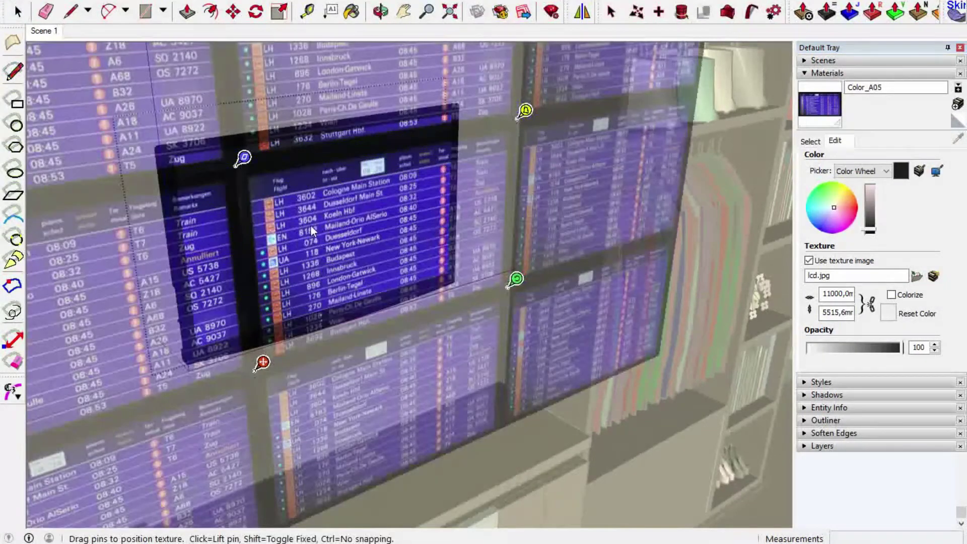
pyautogui.moveTo(263, 362); pyautogui.dragTo(176, 354)
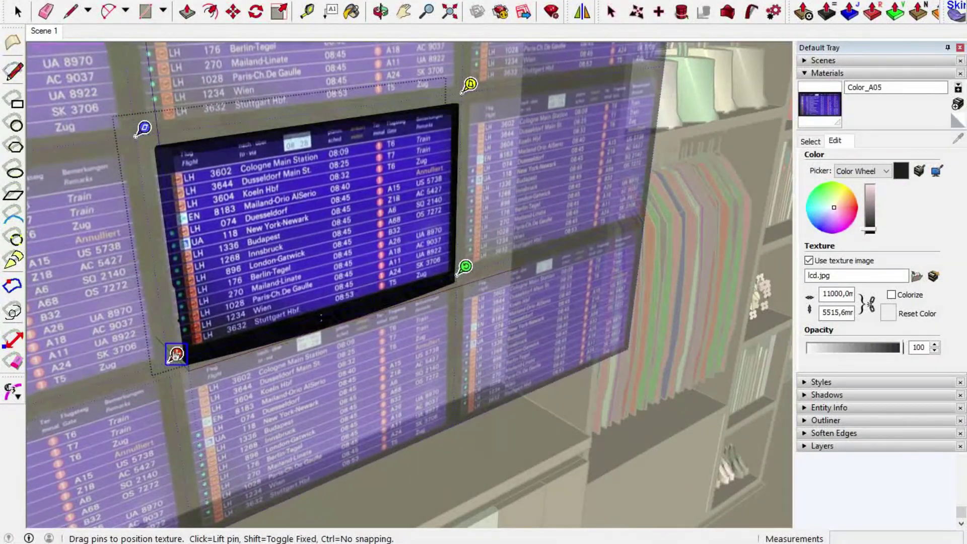
# - Try flipping the lcd texture left/right on the TV screen and flip it back to its readable orientation
pyautogui.rightClick(295, 257)
pyautogui.moveTo(328, 293)
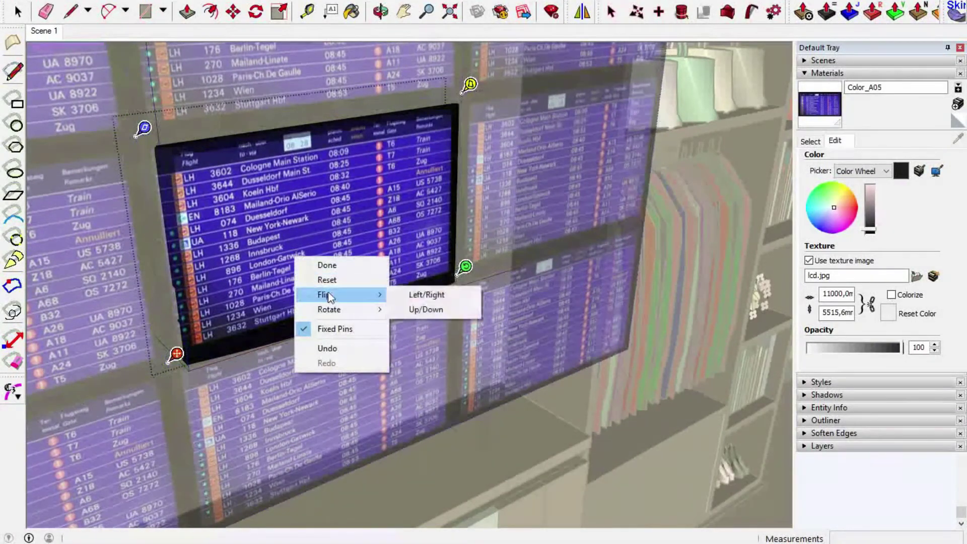
pyautogui.click(427, 293)
pyautogui.rightClick(362, 208)
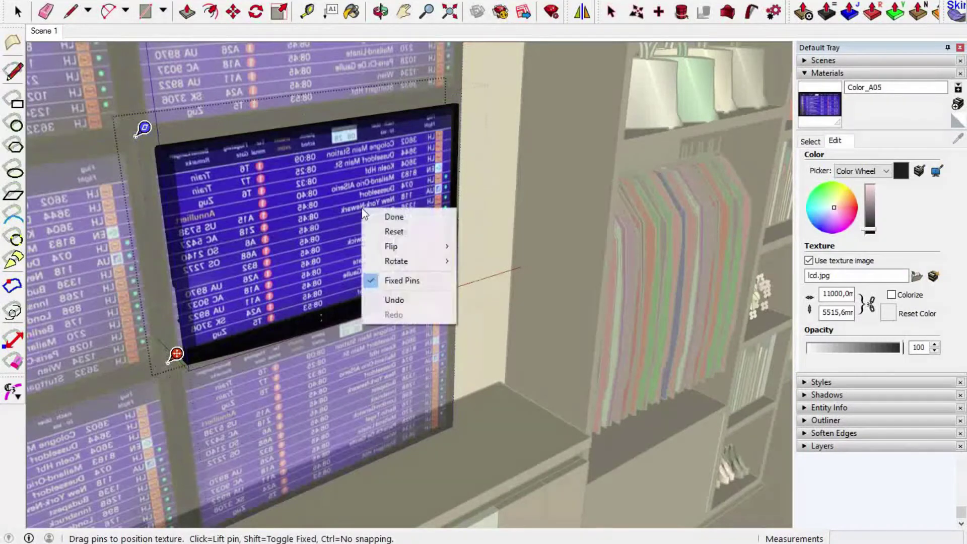
pyautogui.moveTo(392, 251)
pyautogui.click(473, 250)
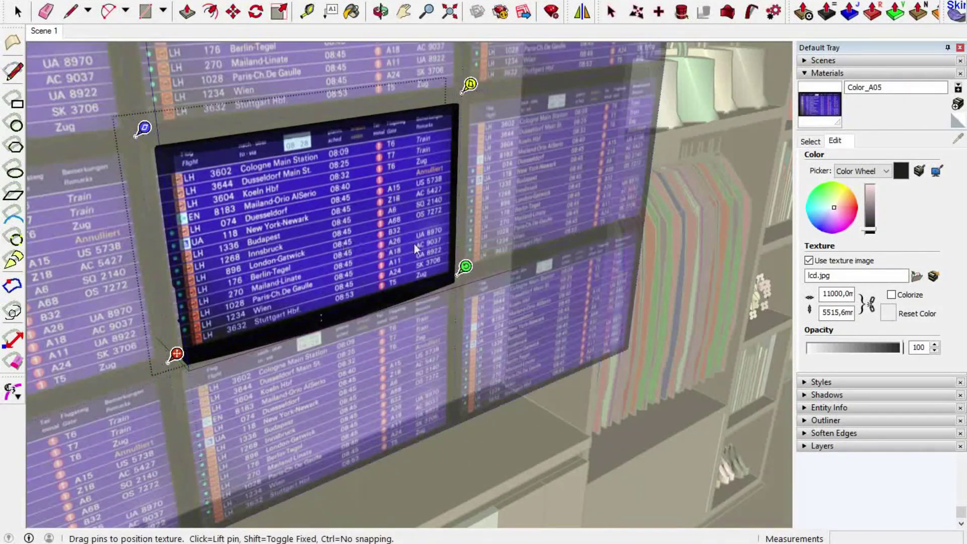
# - Finish positioning the texture by closing the TV for editing, and lighten the Color_A05 material's colour slightly
pyautogui.click(21, 7)
pyautogui.click(656, 222)
pyautogui.scroll(-1, 535, 255)
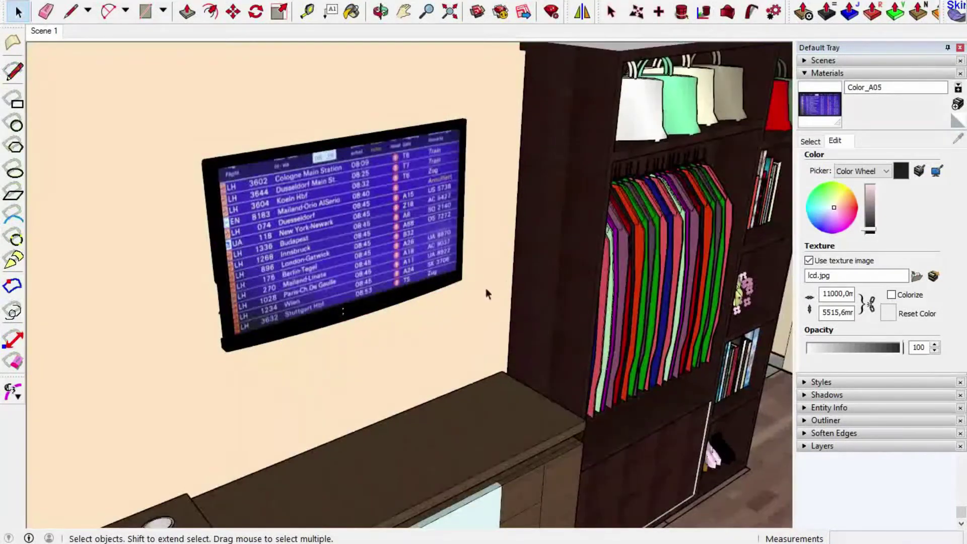
pyautogui.moveTo(487, 294); pyautogui.dragTo(425, 277, button='middle')
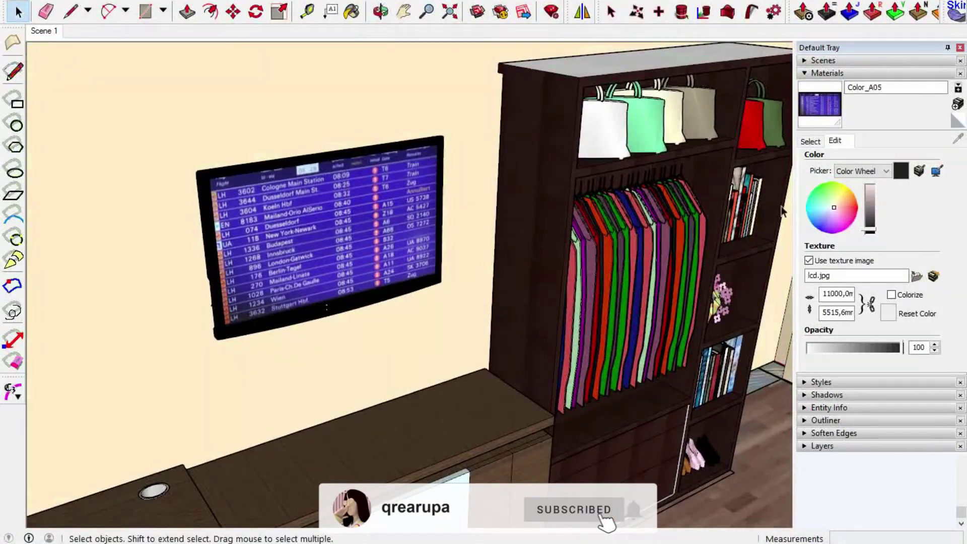
pyautogui.click(868, 227)
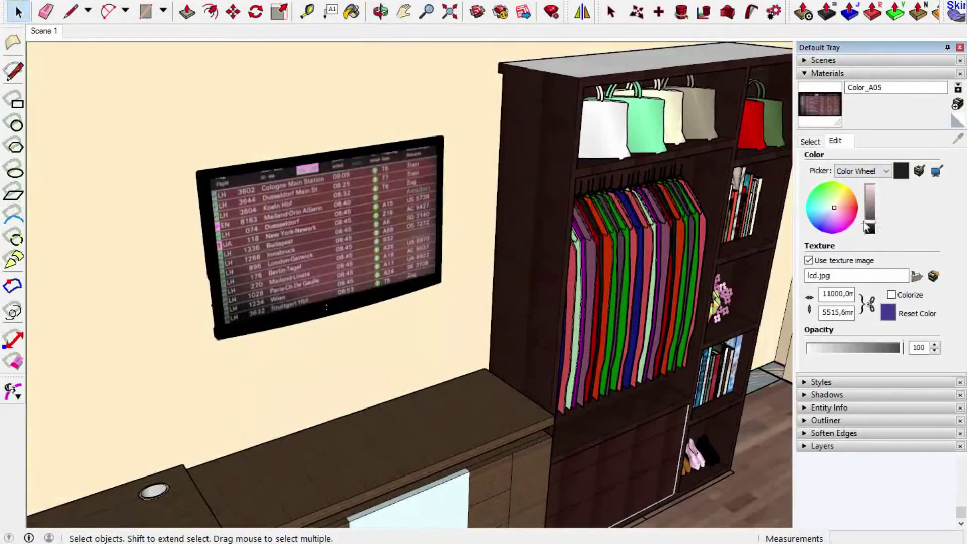
# - Examine the textured TV together with the wardrobe, cabinets and desk in the bedroom from several angles
pyautogui.moveTo(431, 254); pyautogui.dragTo(720, 366, button='middle')
pyautogui.scroll(-2, 421, 278)
pyautogui.click(450, 11)
pyautogui.scroll(3, 611, 193)
pyautogui.moveTo(612, 194); pyautogui.dragTo(369, 274, button='middle')
pyautogui.scroll(3, 318, 303)
pyautogui.scroll(-5, 318, 303)
pyautogui.scroll(8, 200, 189)
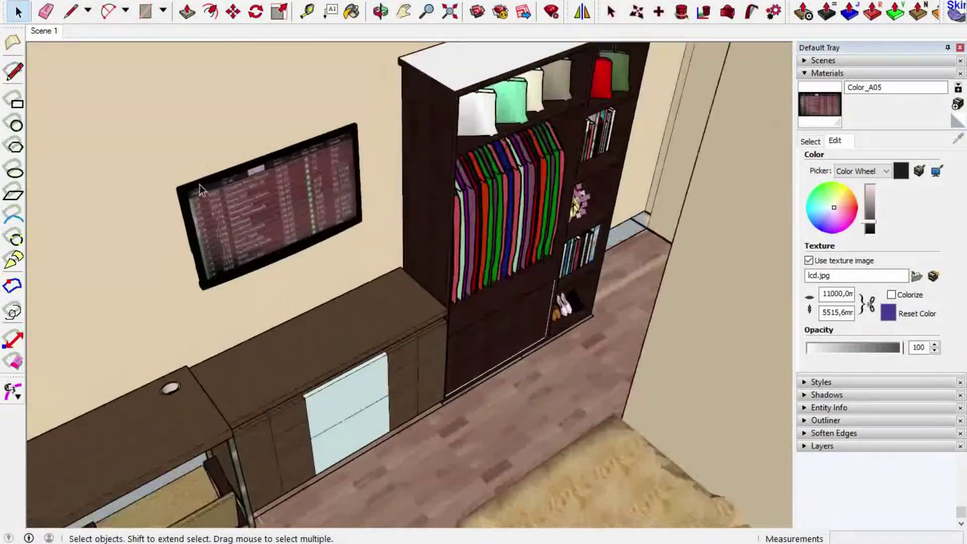
pyautogui.moveTo(200, 189); pyautogui.dragTo(563, 240, button='middle')
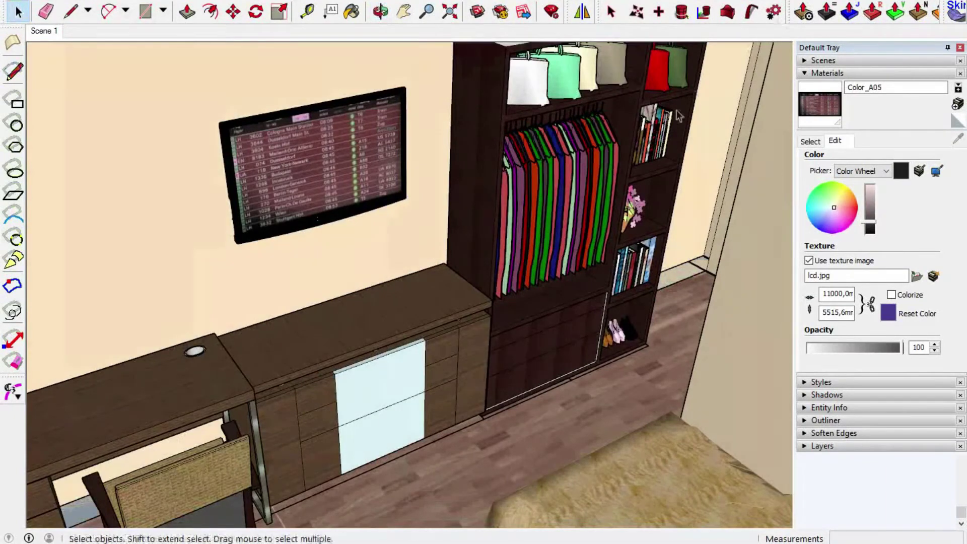
pyautogui.scroll(-3, 504, 456)
pyautogui.moveTo(503, 455); pyautogui.dragTo(552, 290, button='middle')
pyautogui.scroll(-3, 577, 469)
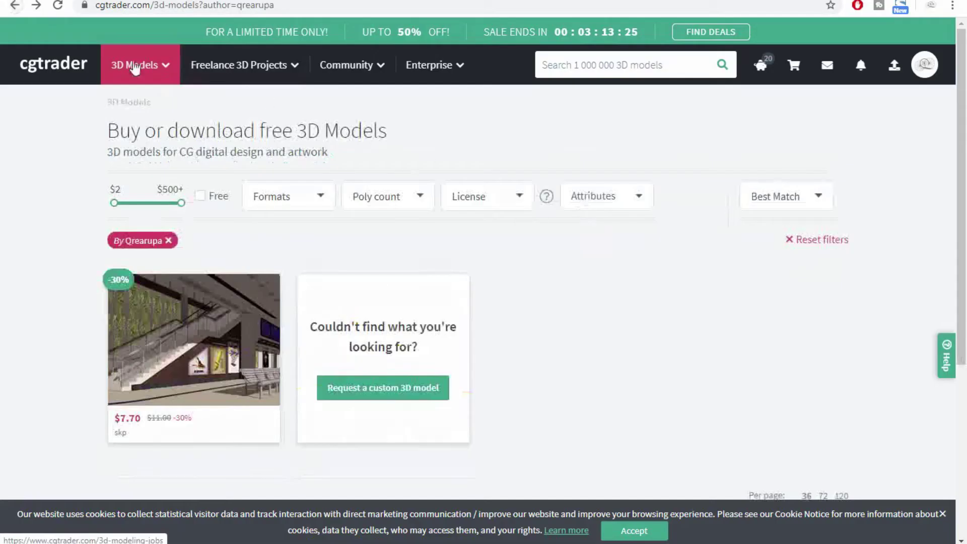
# - Switch to the CGTrader website, open the author's 3D model listing from the profile, and filter it to free models to preview them
pyautogui.click(121, 373)
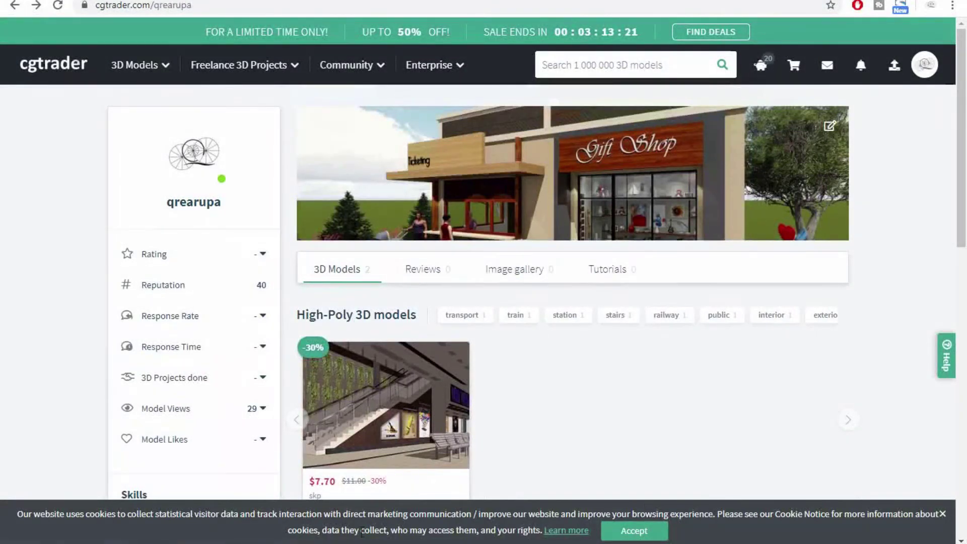
pyautogui.click(322, 313)
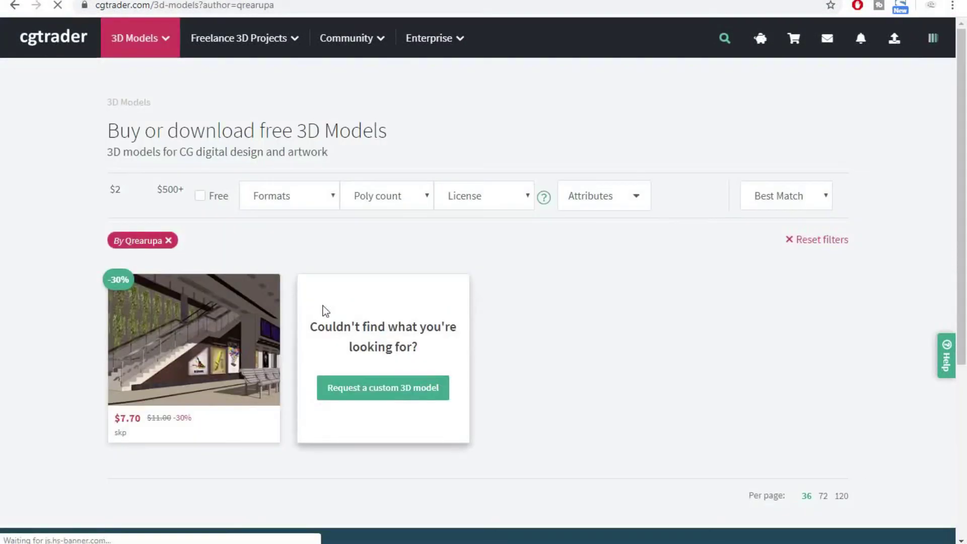
pyautogui.click(200, 197)
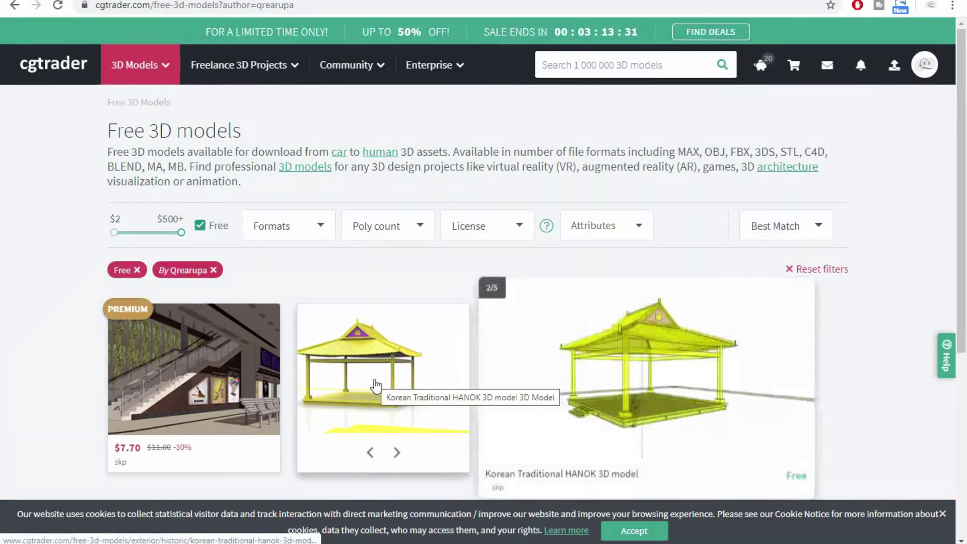
pyautogui.moveTo(248, 381)
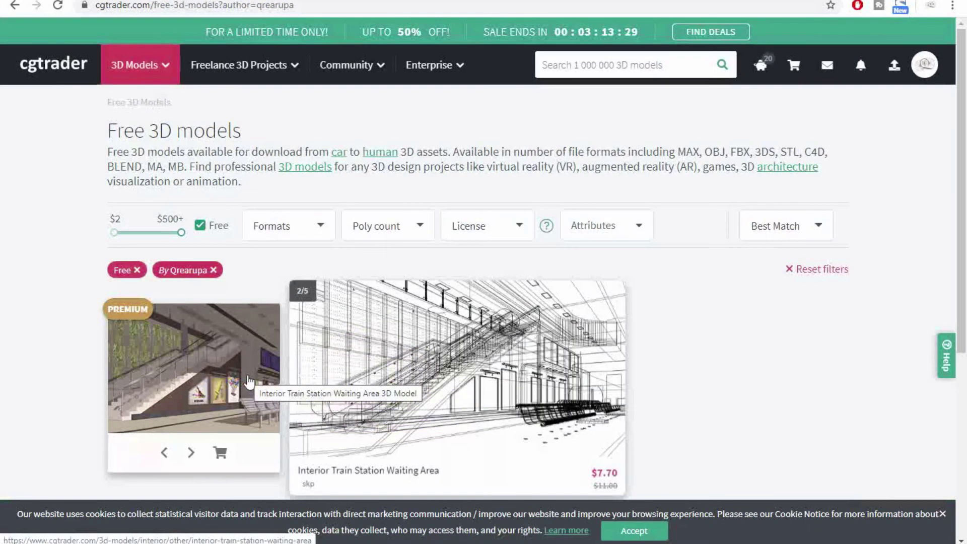